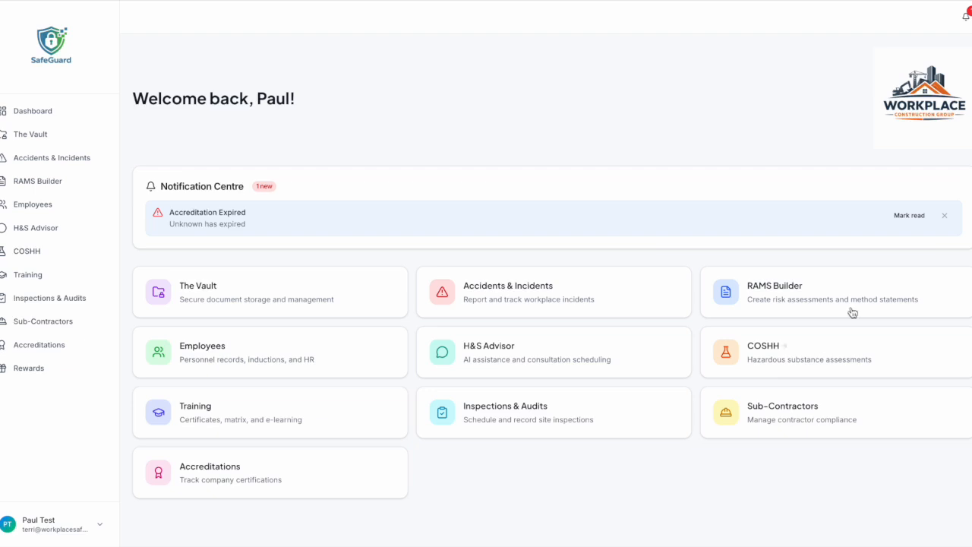
Mark the Accreditation Expired notification as read, dismiss it, and open the account options.
click(907, 215)
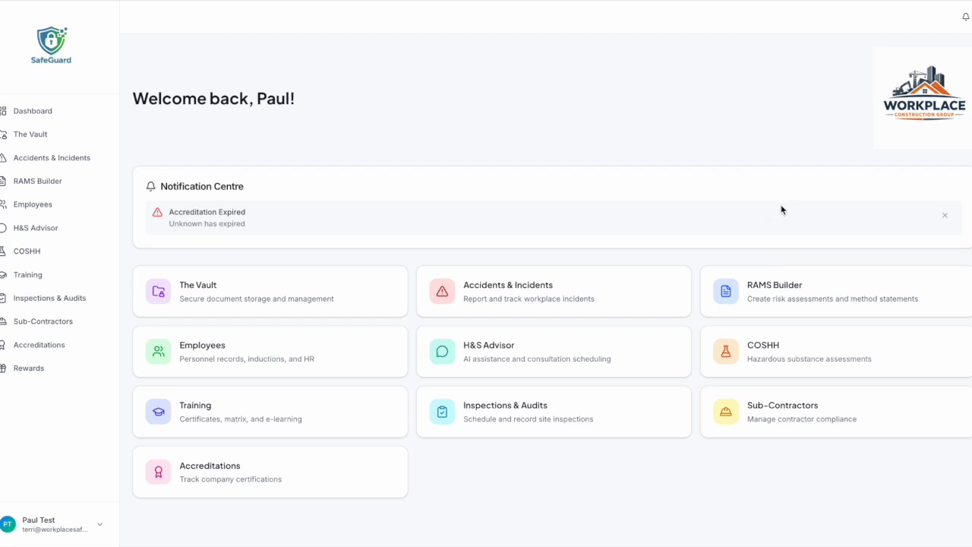
click(944, 217)
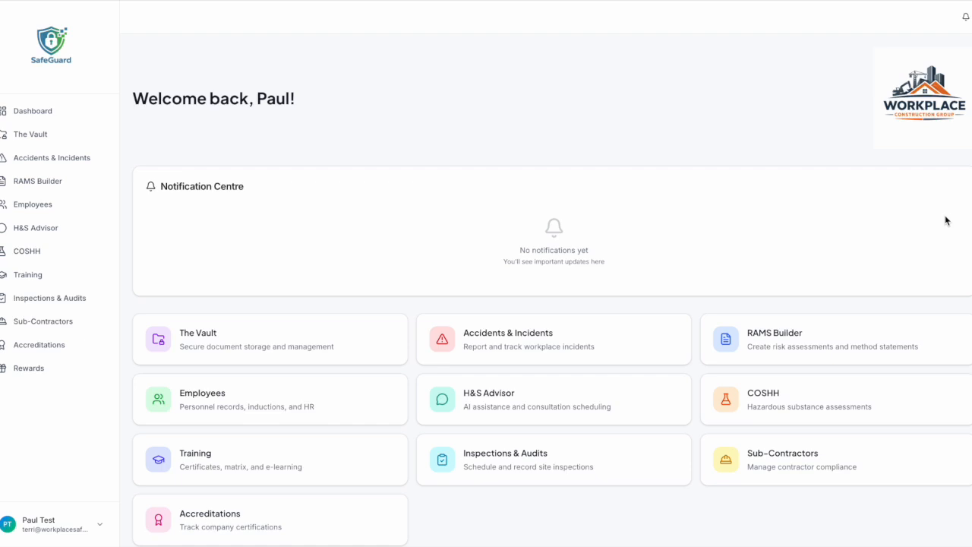
scroll(671, 252, down, 1)
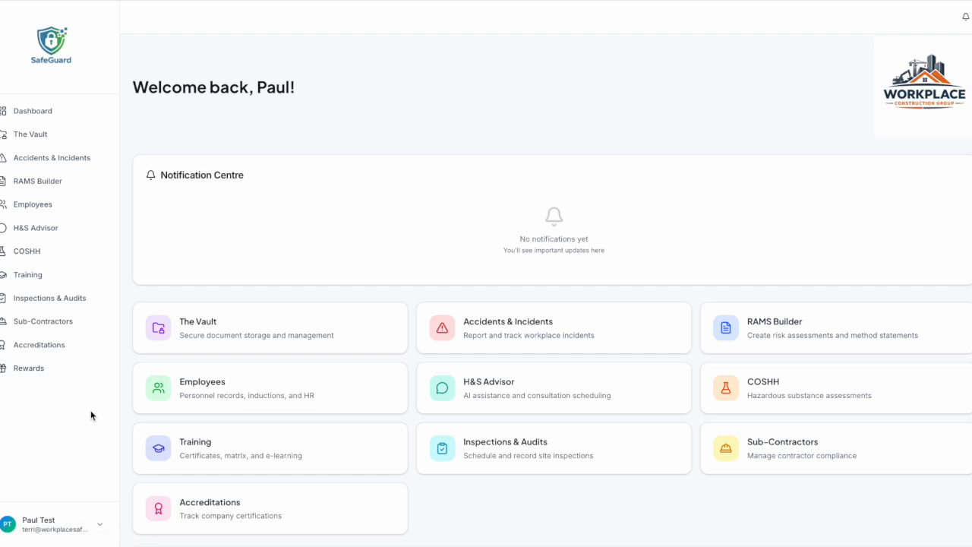
click(104, 529)
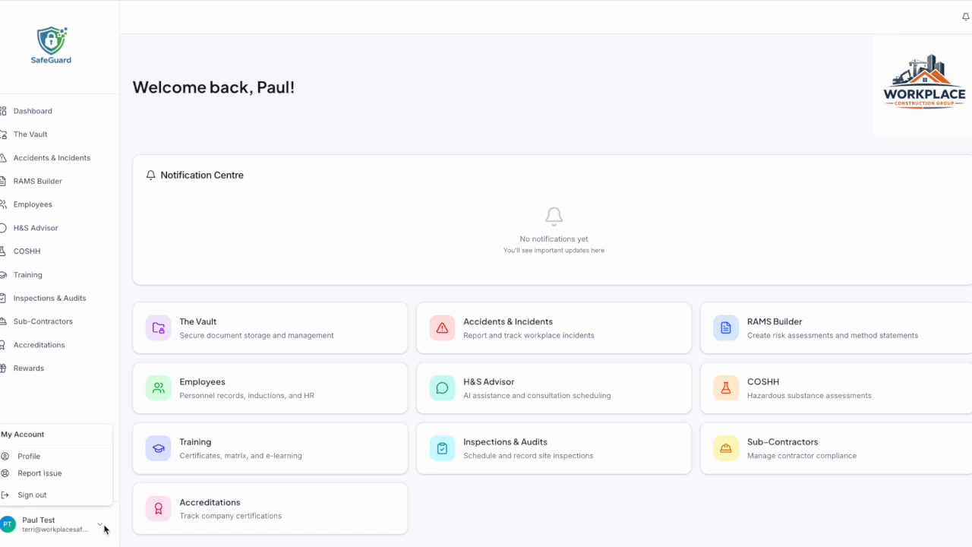
click(49, 456)
scroll(256, 235, up, 1)
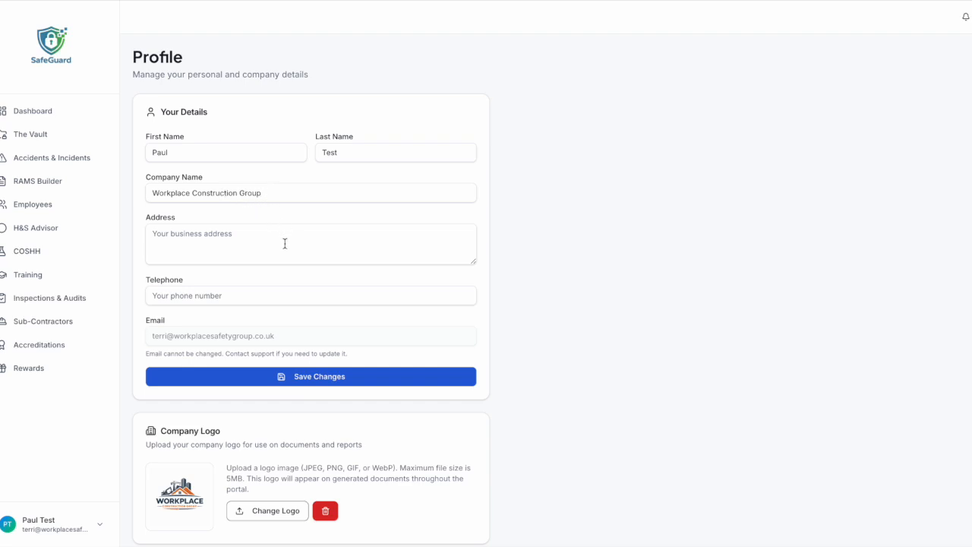
scroll(281, 284, down, 2)
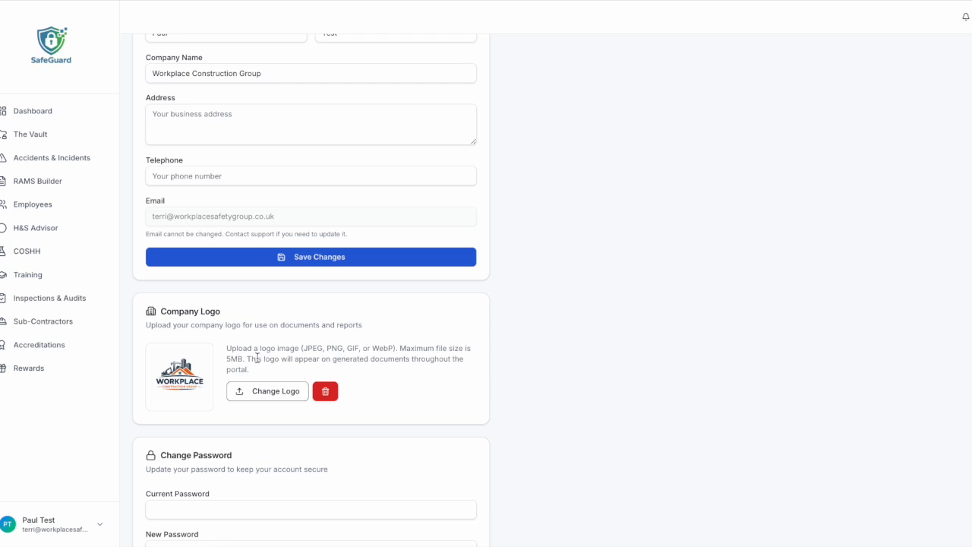
scroll(337, 449, down, 3)
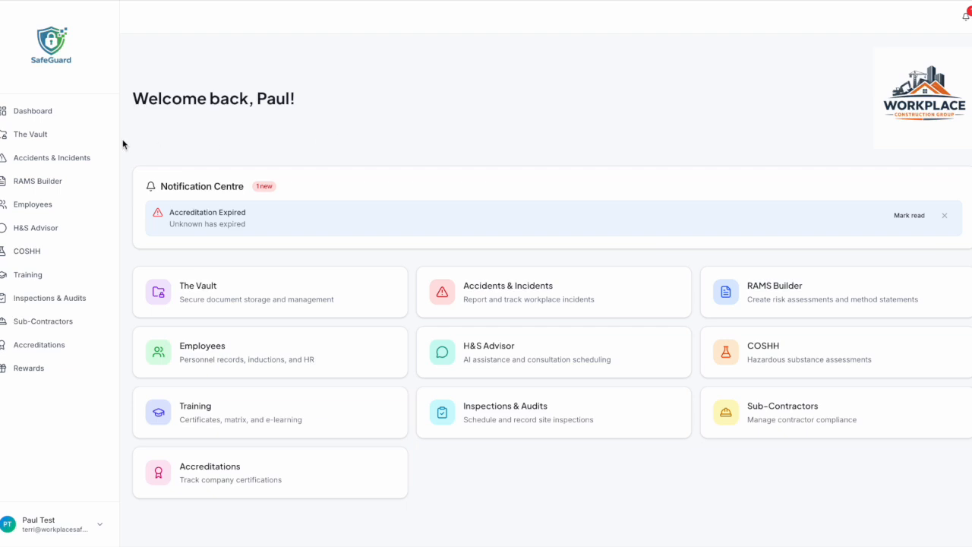
click(40, 137)
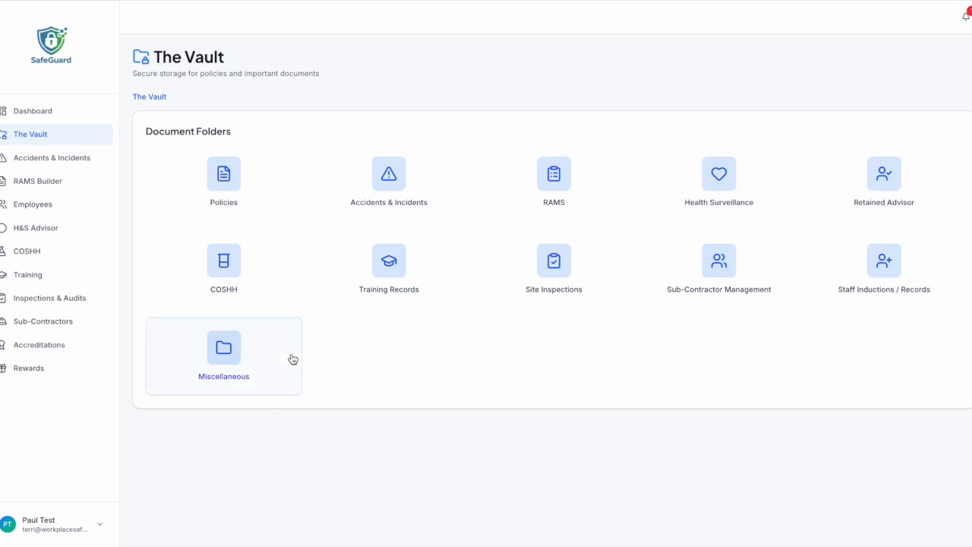
click(228, 175)
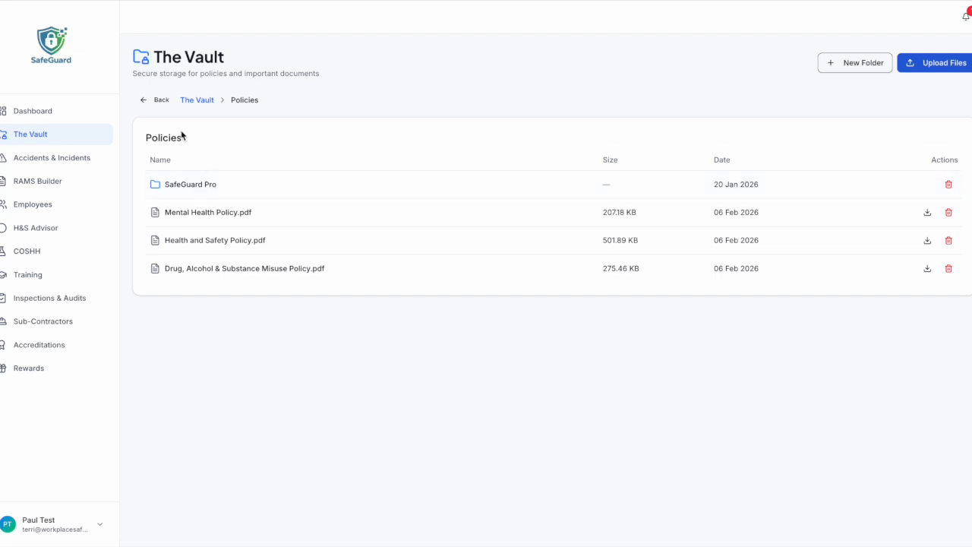
click(161, 99)
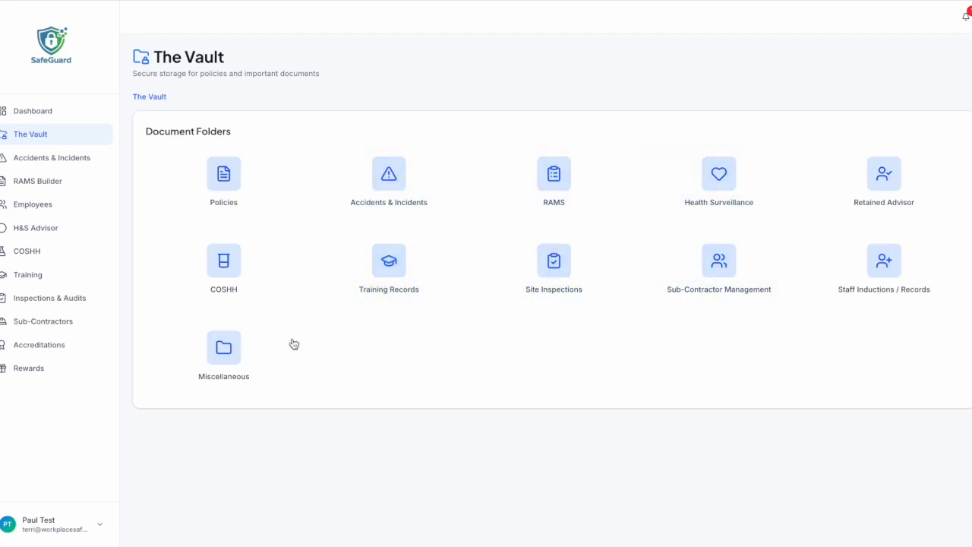
click(256, 276)
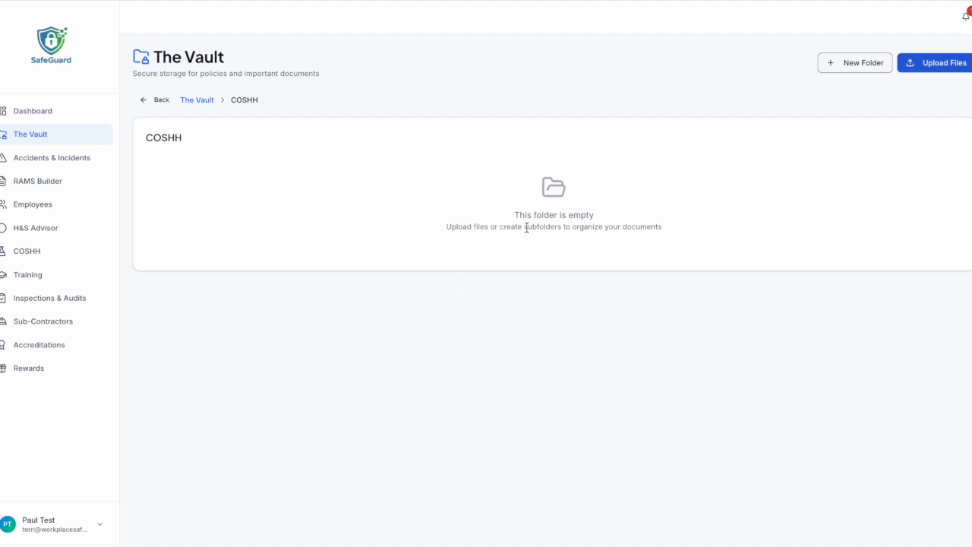
click(162, 101)
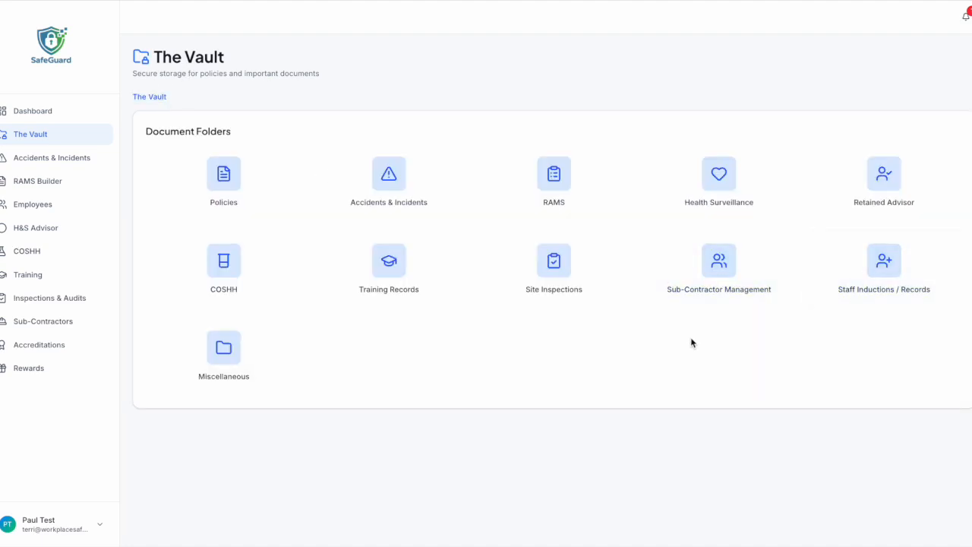
click(210, 357)
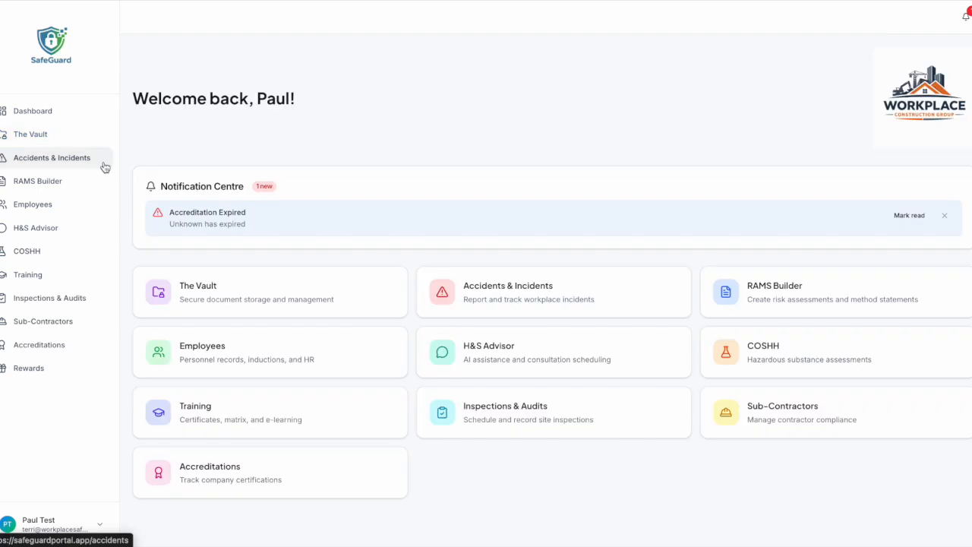
click(104, 166)
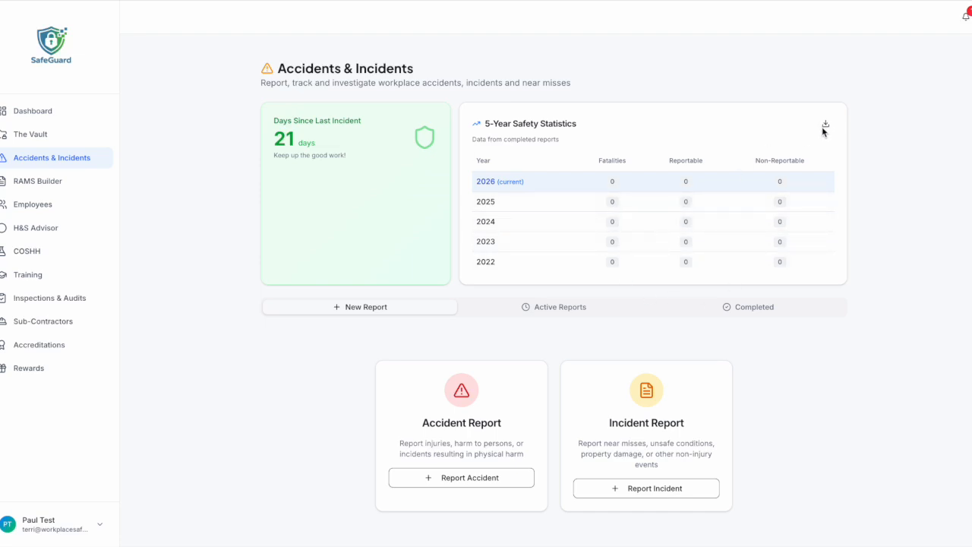
scroll(626, 210, down, 1)
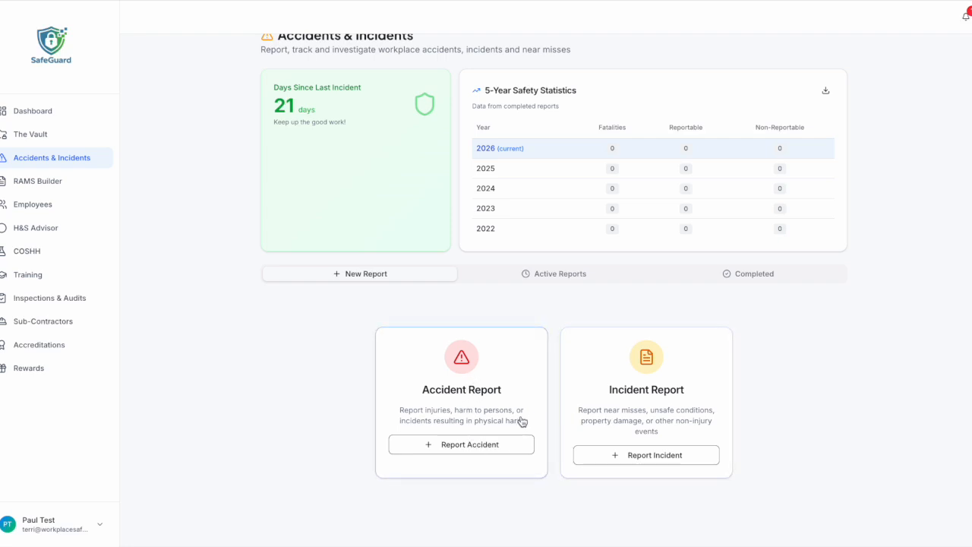
click(490, 444)
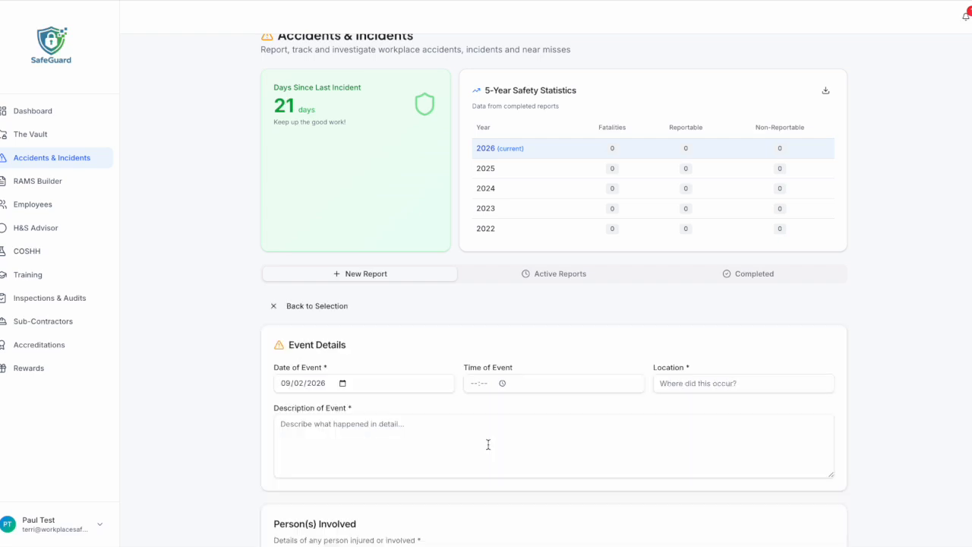
scroll(486, 442, down, 1)
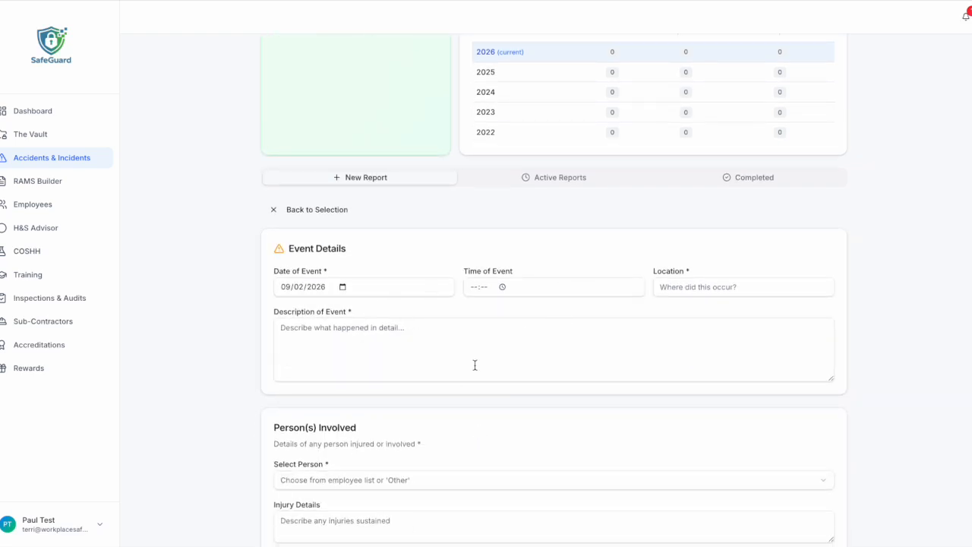
scroll(474, 365, down, 4)
scroll(473, 366, down, 3)
scroll(474, 364, down, 2)
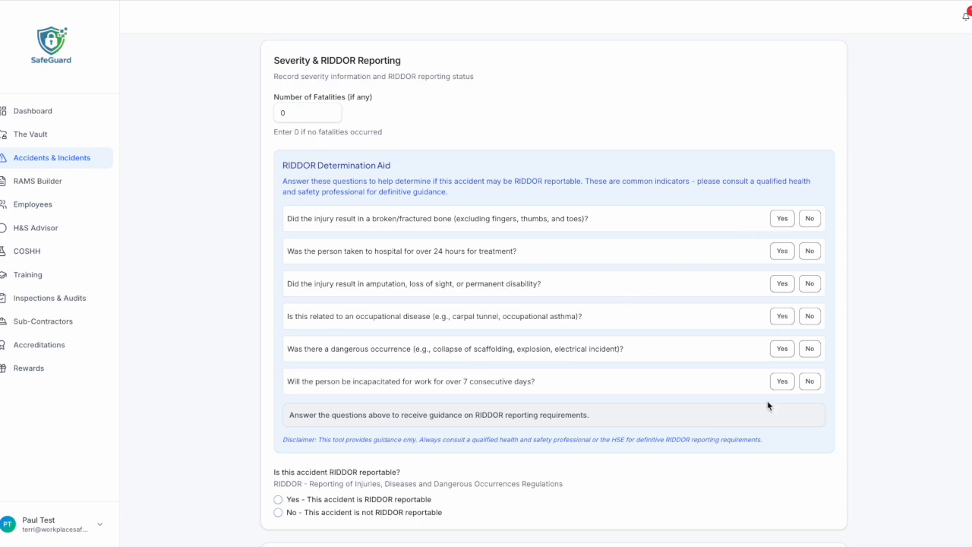
scroll(618, 321, down, 3)
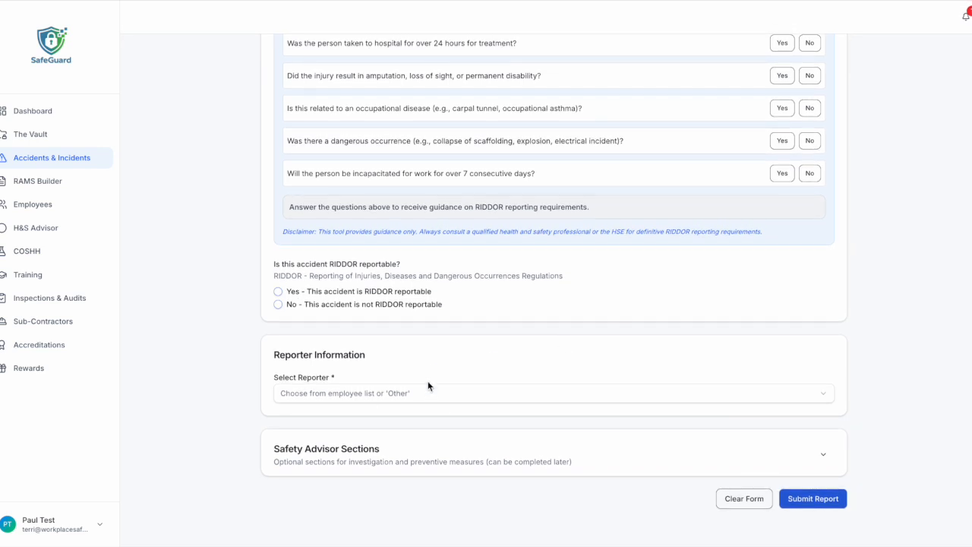
scroll(494, 408, up, 10)
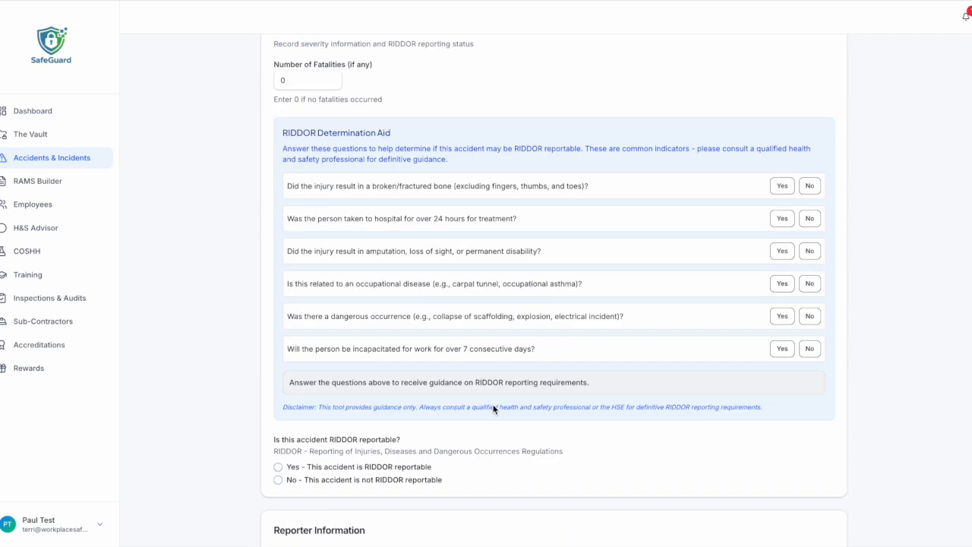
scroll(492, 410, up, 5)
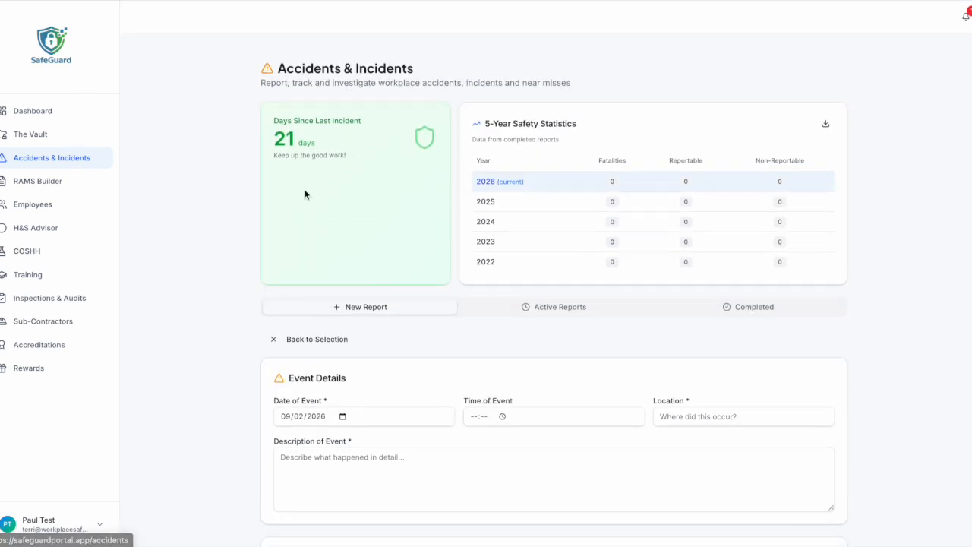
click(320, 341)
click(563, 305)
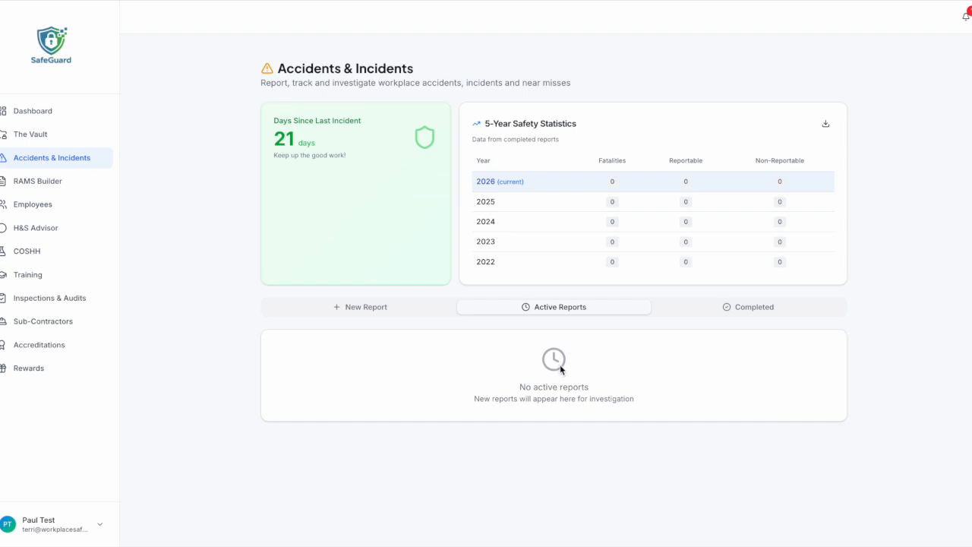
click(751, 313)
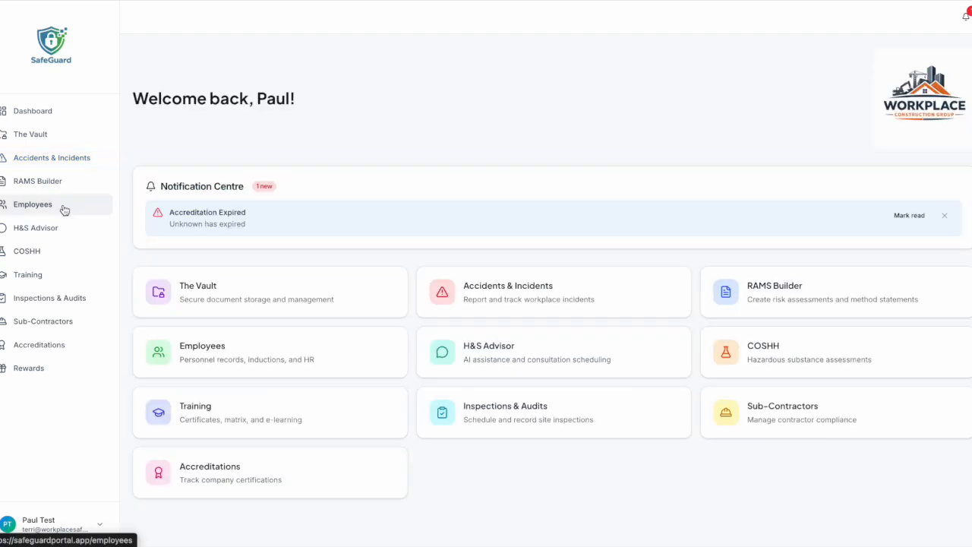
click(65, 209)
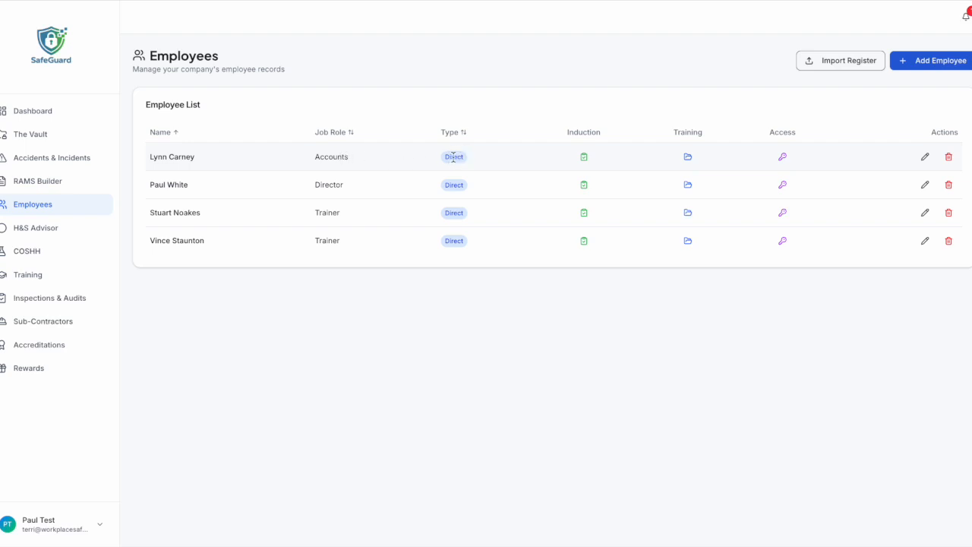
click(584, 158)
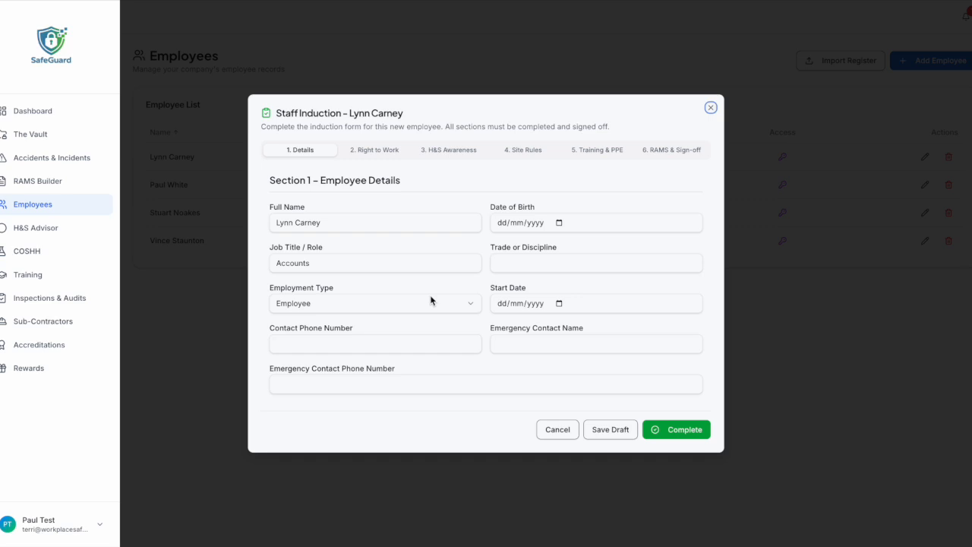
click(371, 150)
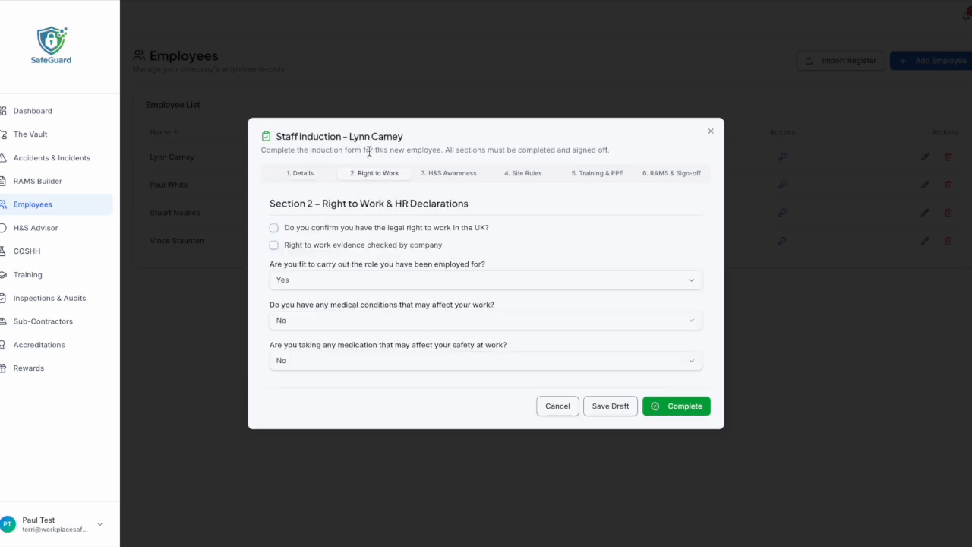
click(449, 174)
click(526, 185)
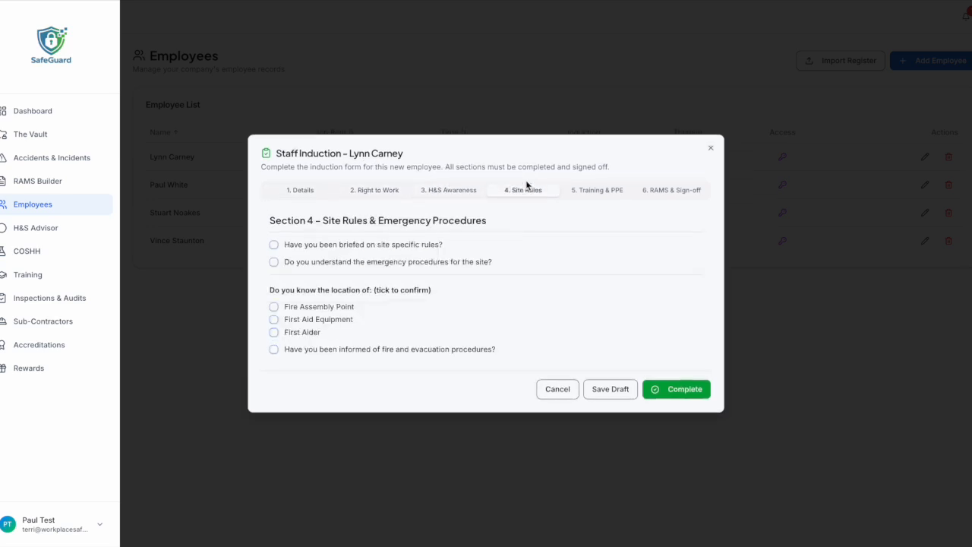
click(592, 190)
click(665, 189)
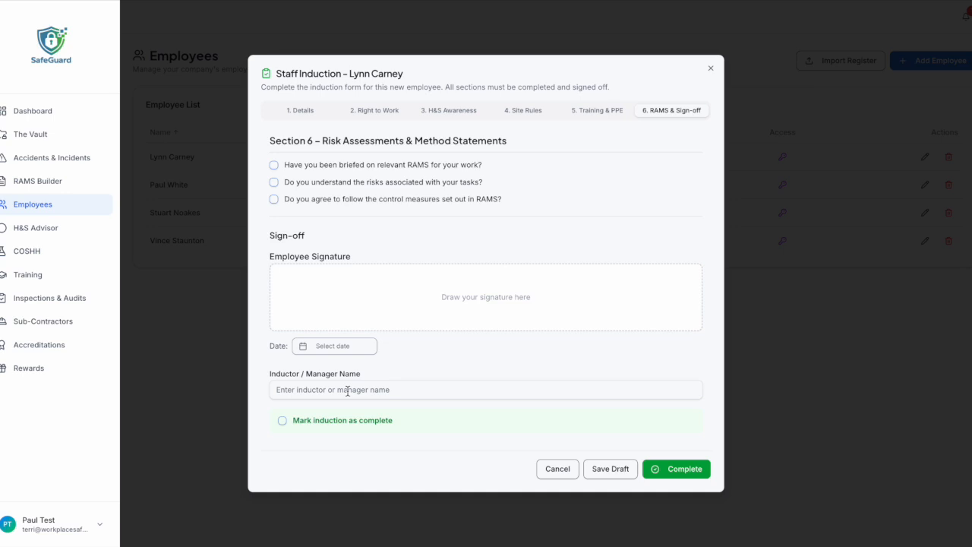
click(555, 470)
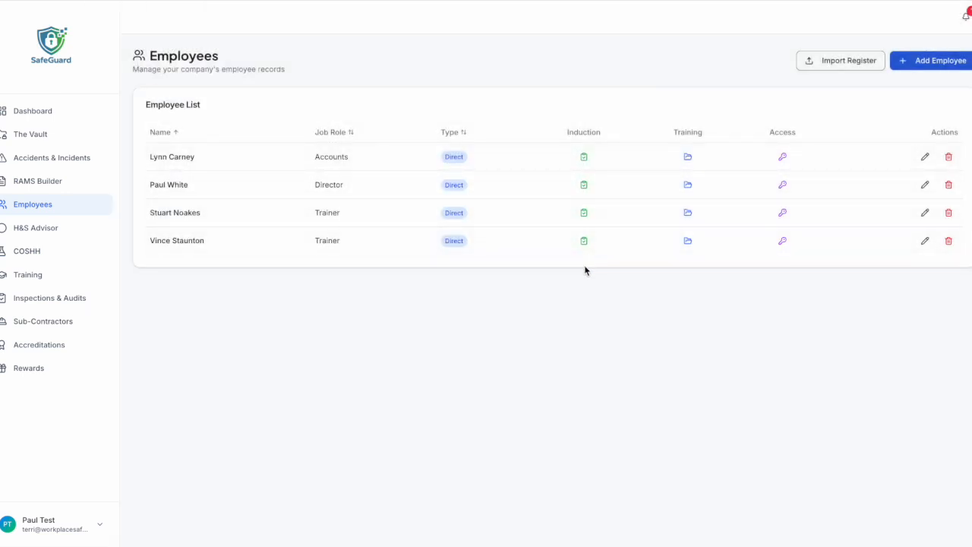
click(687, 157)
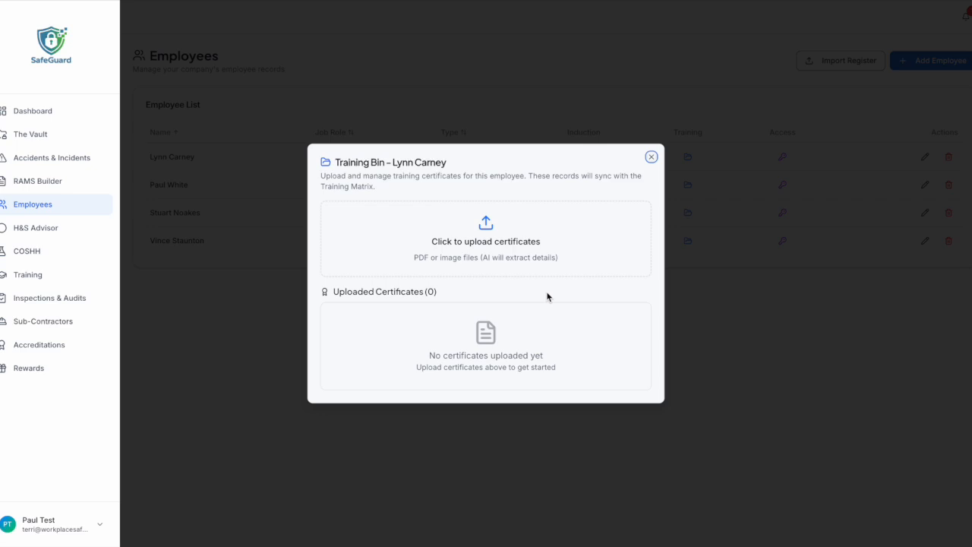
click(650, 156)
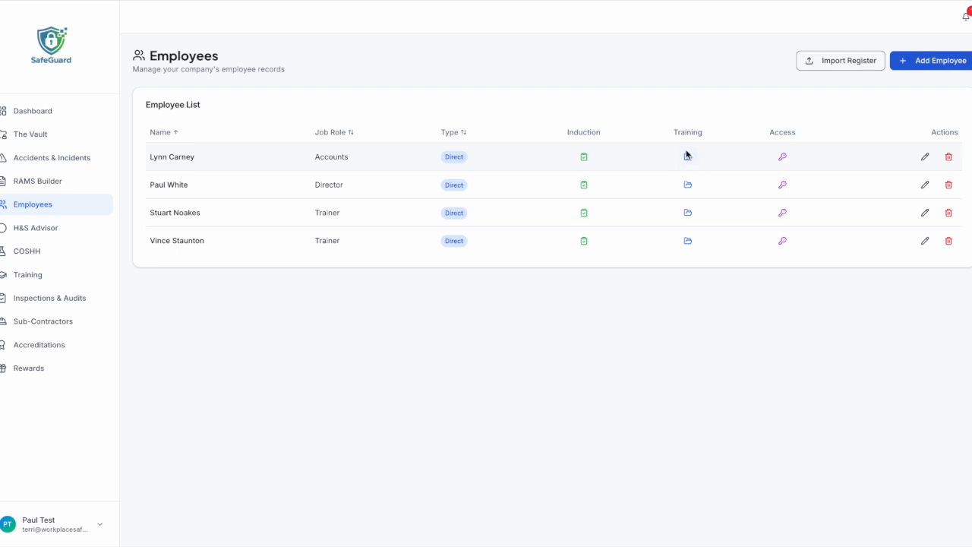
Open system access for the accounts employee and try the Supervisor permission level.
click(782, 158)
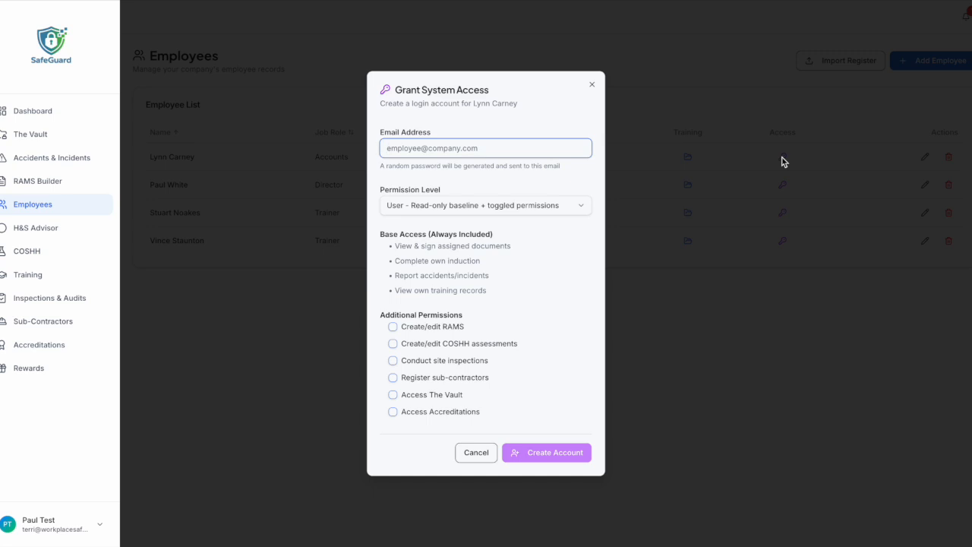
click(582, 204)
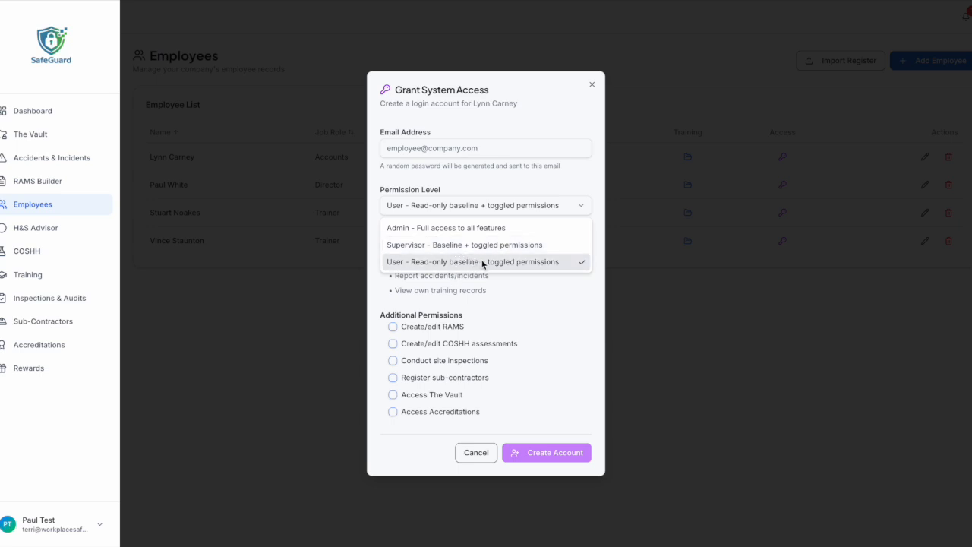
click(555, 288)
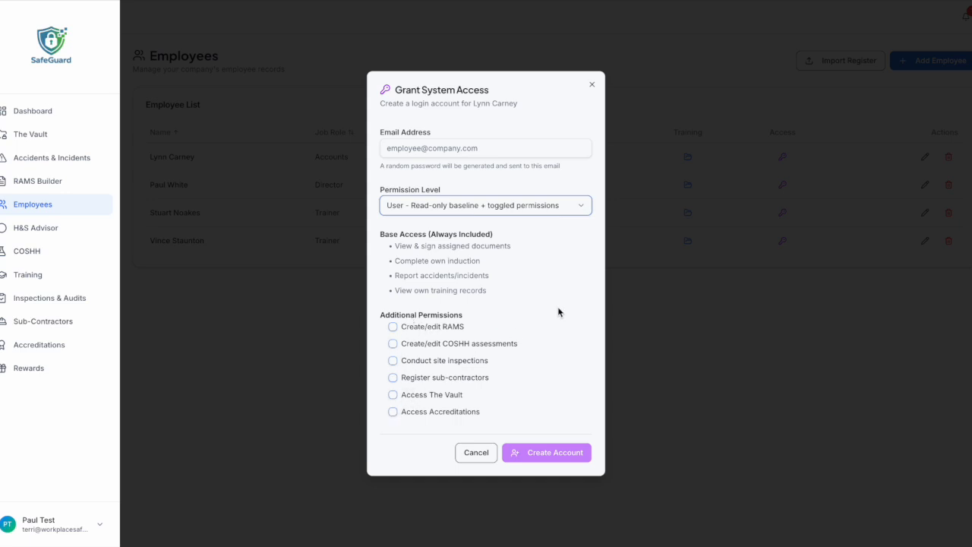
click(575, 206)
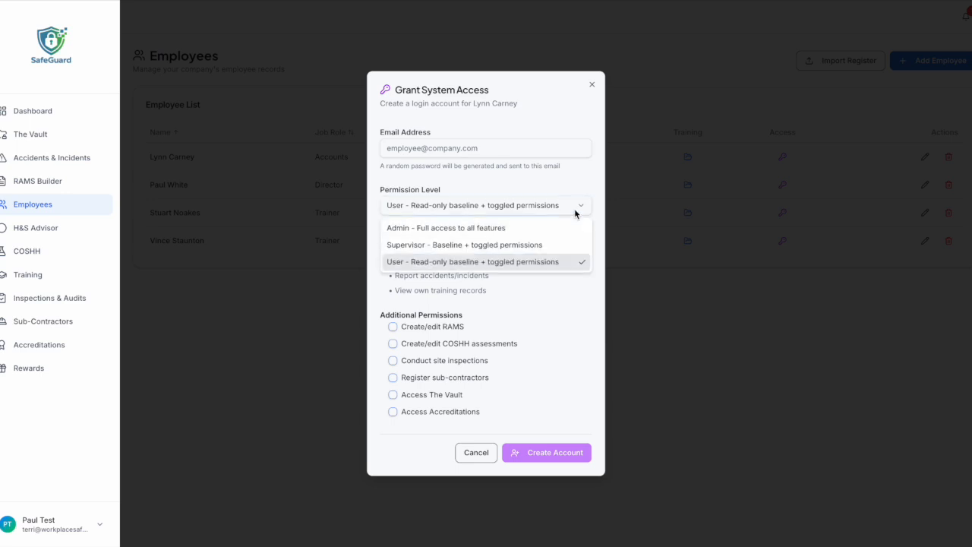
click(466, 245)
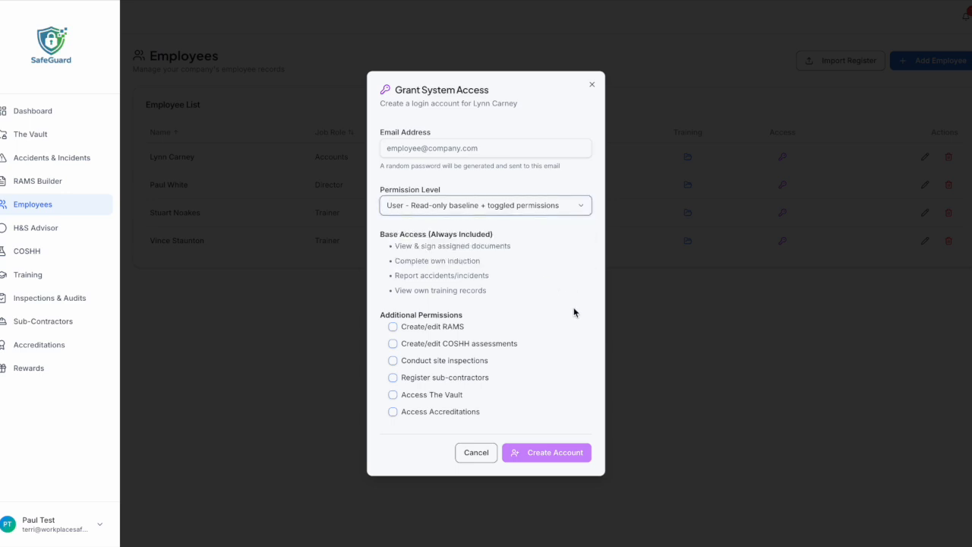
click(542, 205)
click(573, 300)
Tick Create/edit RAMS, cancel the access grant, and edit the first employee instead.
click(392, 328)
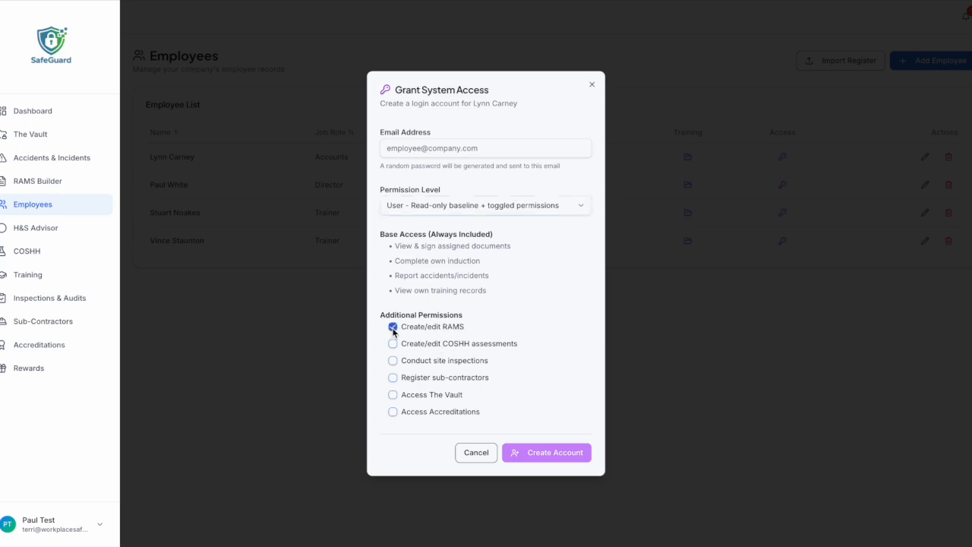
click(392, 327)
click(485, 455)
click(925, 157)
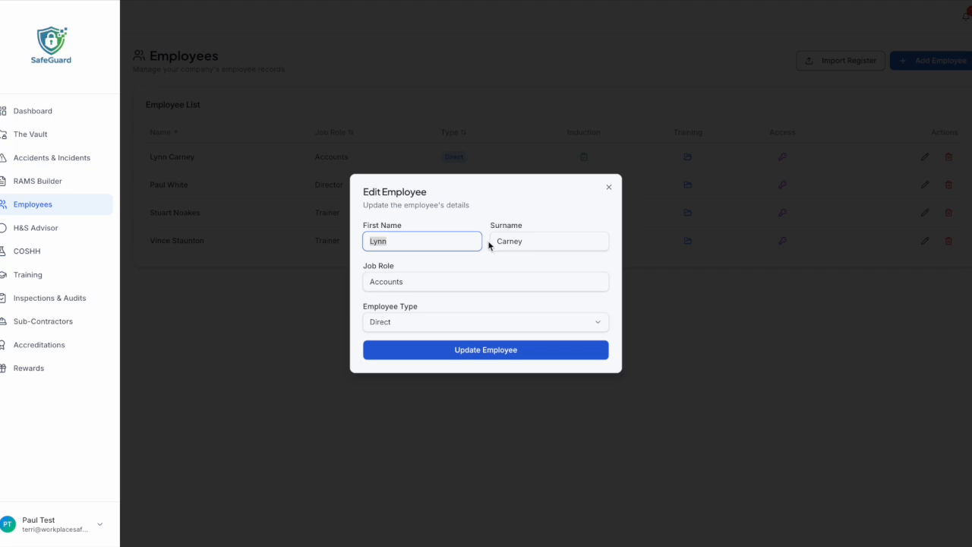
Check the employee's job role and Direct employee type, then close Edit Employee unchanged.
click(455, 279)
click(467, 328)
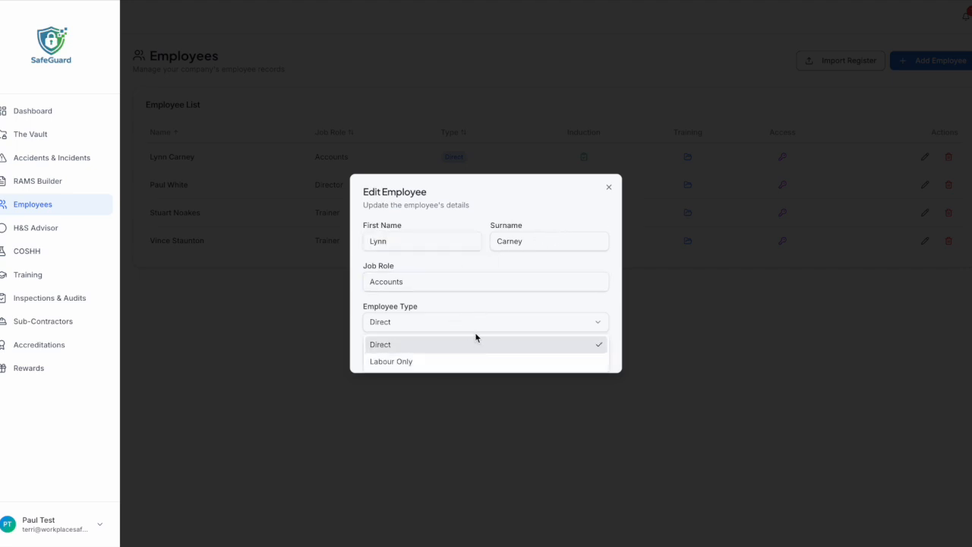
click(538, 306)
click(608, 187)
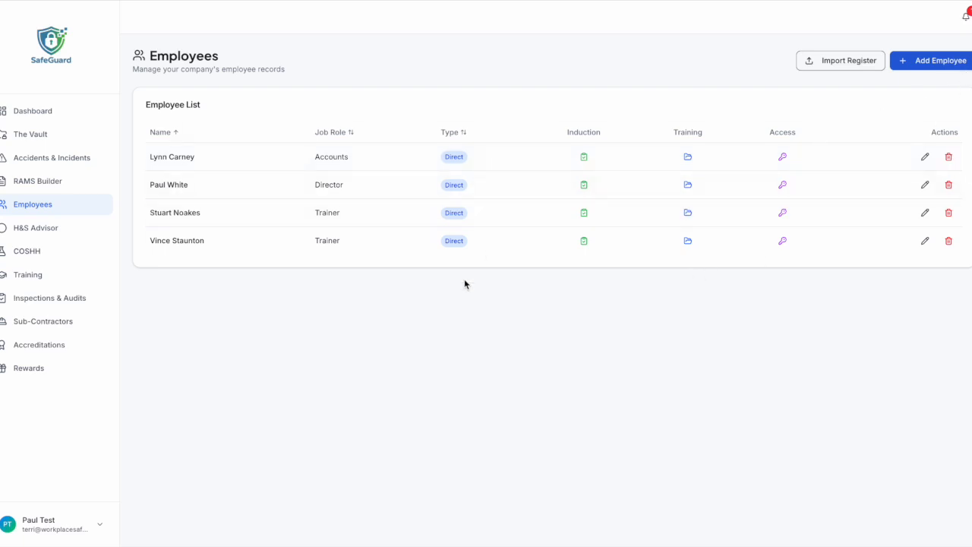
Open and close the Add New Employee form, then go to the RAMS Builder.
click(926, 68)
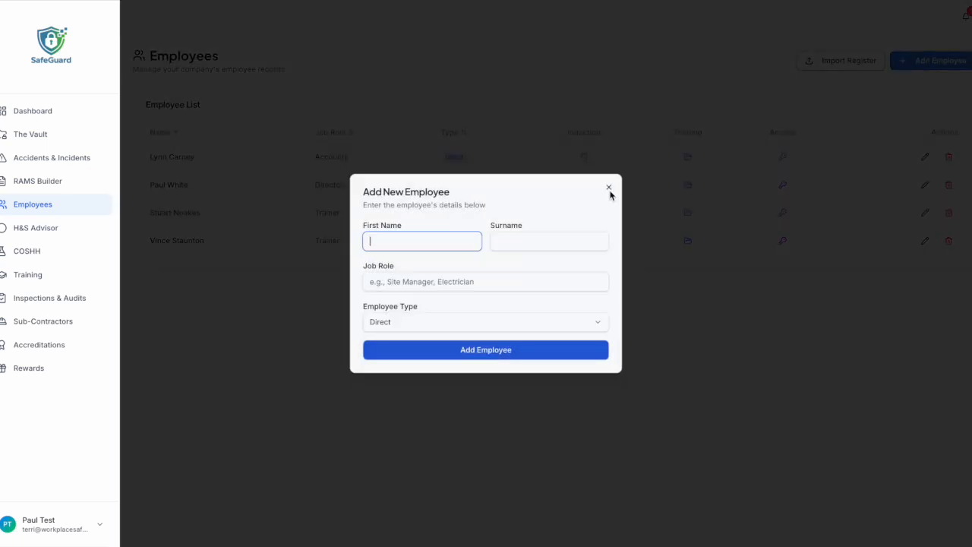
click(609, 188)
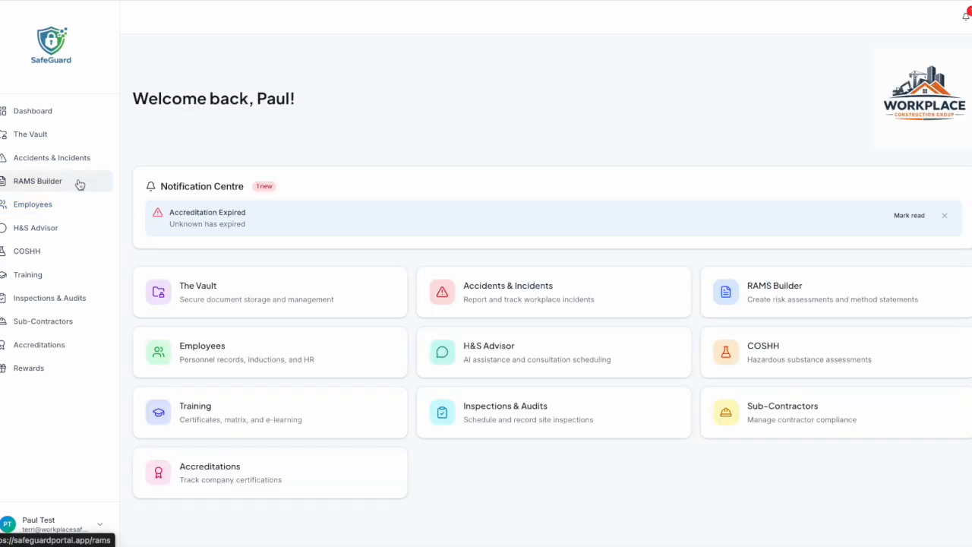
click(80, 184)
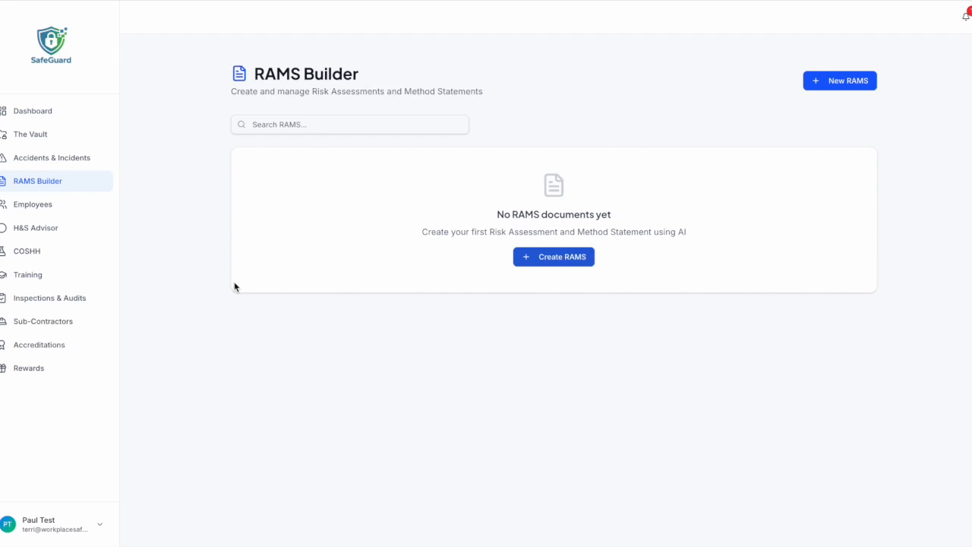
Create a RAMS with project name and site address 'Test', duration '1 day', and the document author.
click(553, 260)
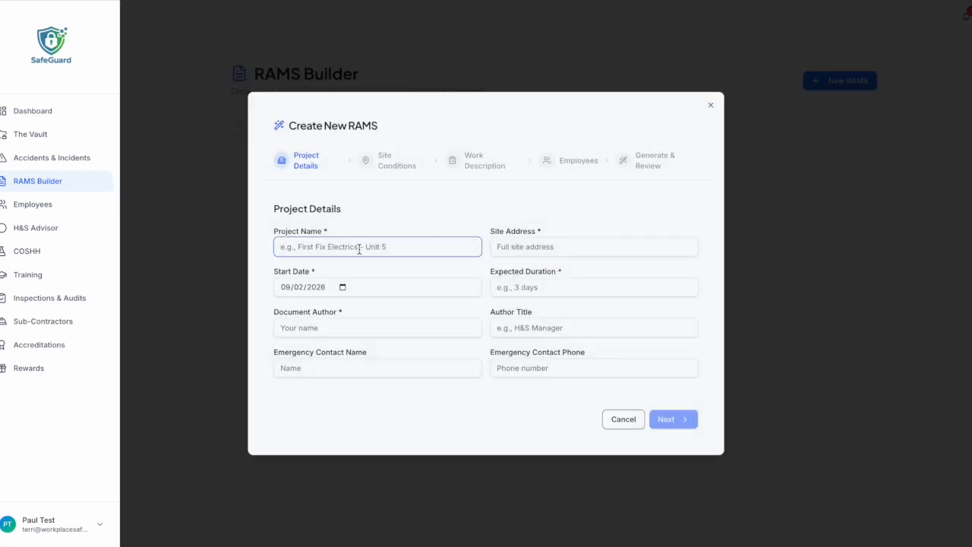
text(Test)
click(539, 245)
text(Te)
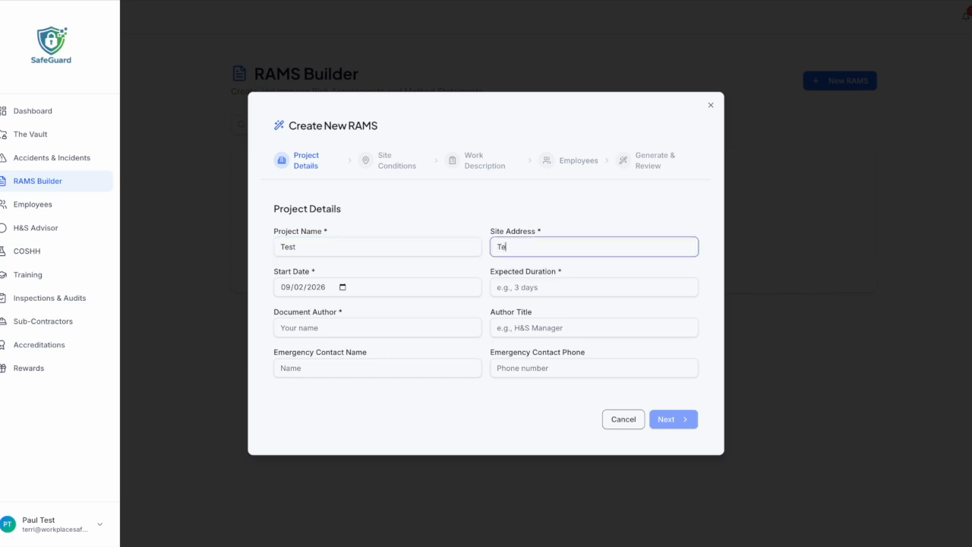
text(st)
click(551, 289)
text(1 day)
click(383, 329)
text(P White)
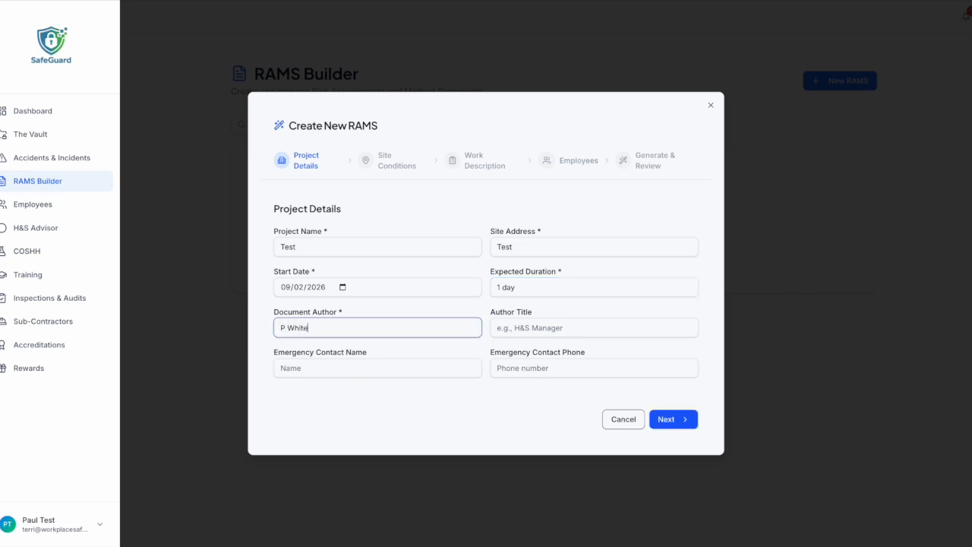
click(678, 419)
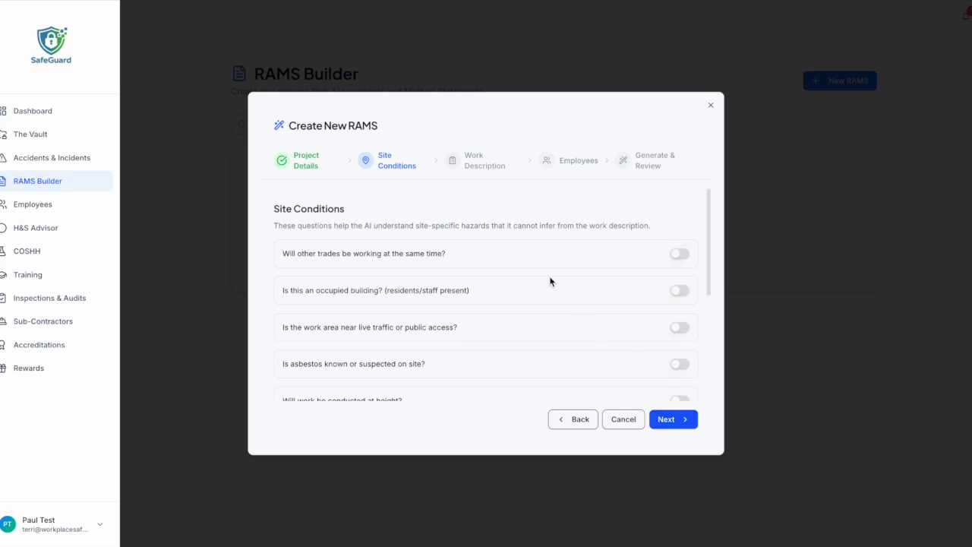
Flag other trades, occupied building, and live traffic/public access as site conditions.
scroll(608, 300, down, 1)
scroll(607, 300, up, 1)
click(680, 255)
click(682, 293)
click(683, 326)
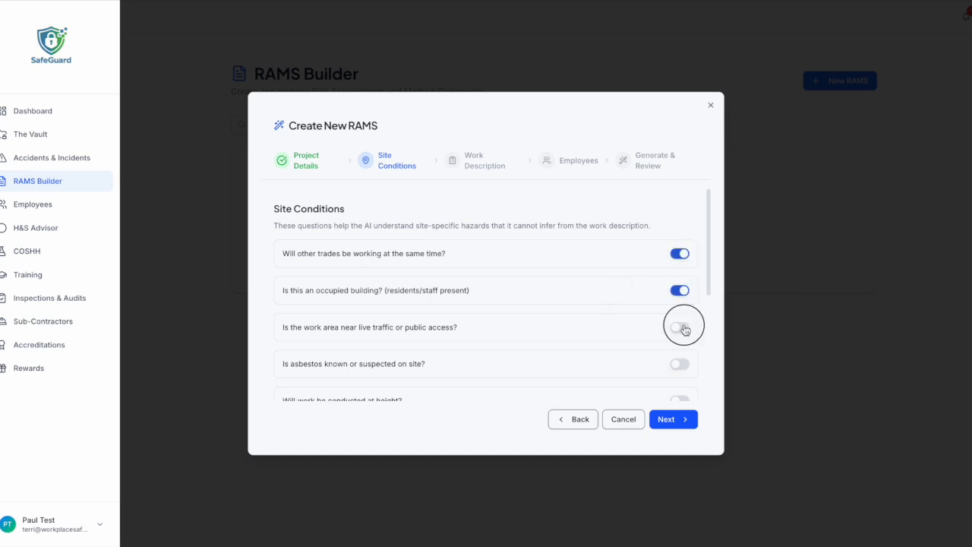
click(682, 422)
Paste the prepared first-fix electrical works description into the work description.
click(564, 275)
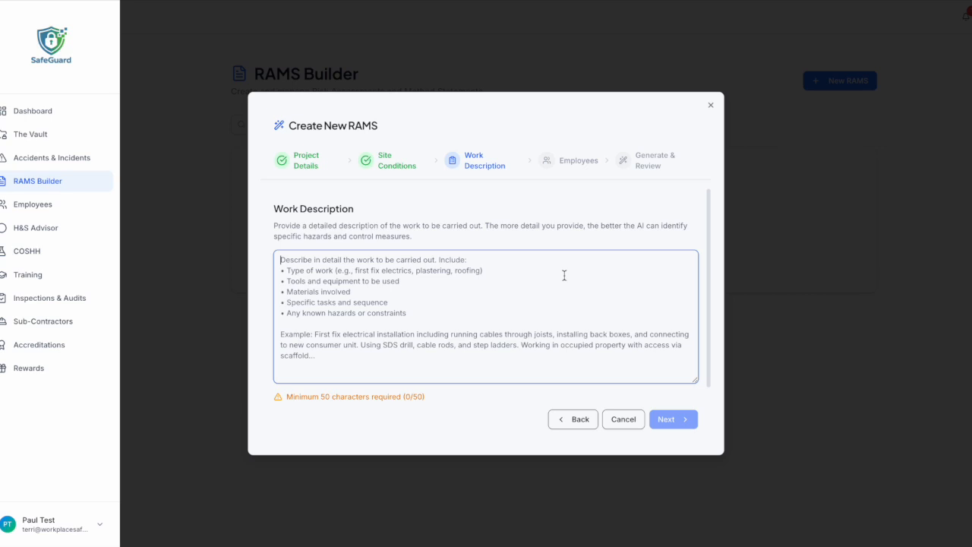
text(We will bhe conducting first fix electrical works in a vacant domestic new build property. Nobody else will be working in the premises at the same time as us. Only employees of the company will be working on this projects. Basic hand and power tools will be used throughout the project.)
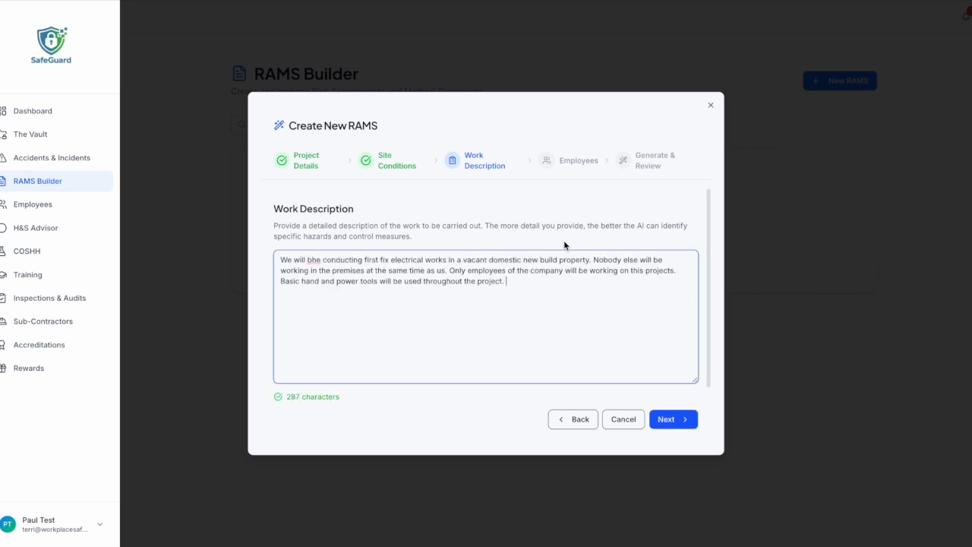
click(510, 280)
Assign the accounts employee to the Test RAMS and generate its risk assessment.
click(682, 423)
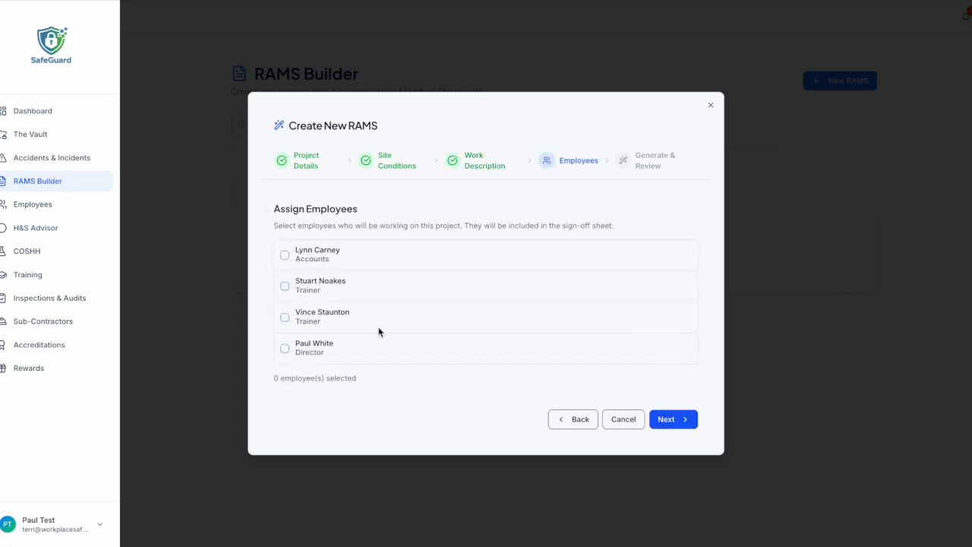
click(381, 261)
click(678, 419)
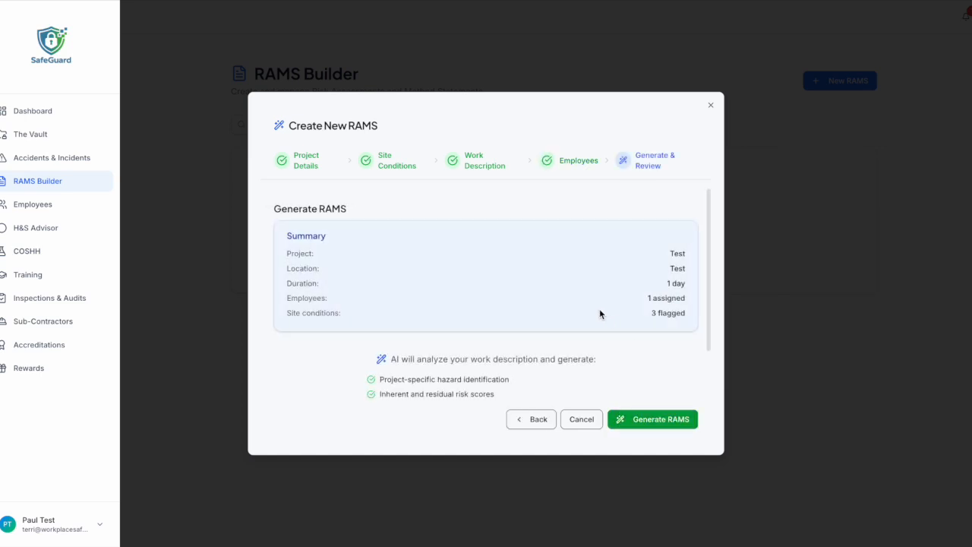
scroll(599, 309, down, 2)
scroll(599, 308, up, 2)
click(658, 416)
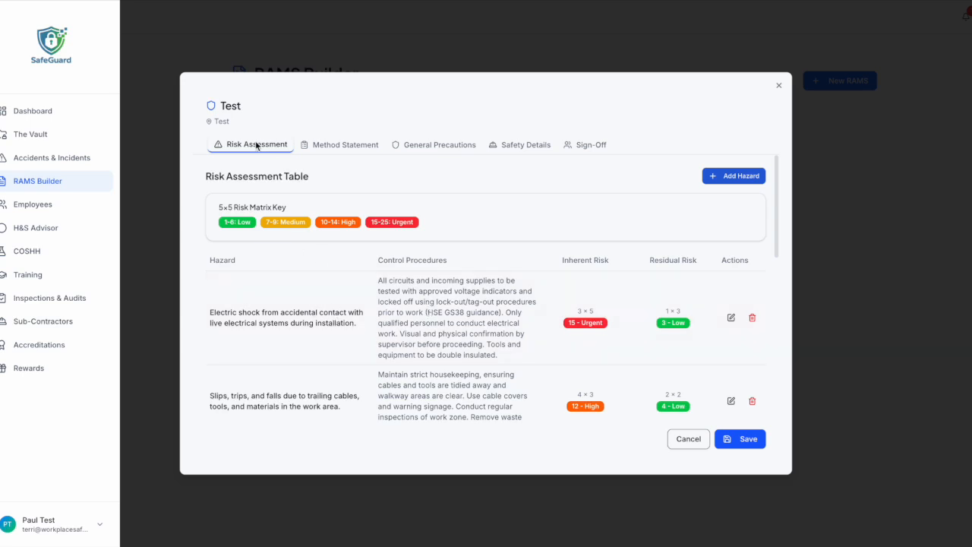
Open the electric shock hazard for editing, then discard the changes.
scroll(264, 319, down, 1)
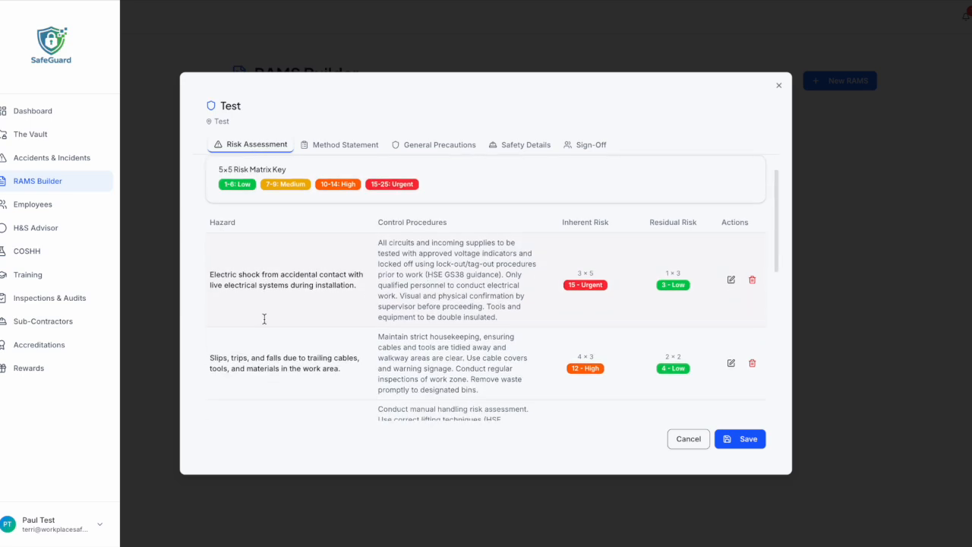
scroll(274, 309, down, 6)
scroll(274, 309, down, 3)
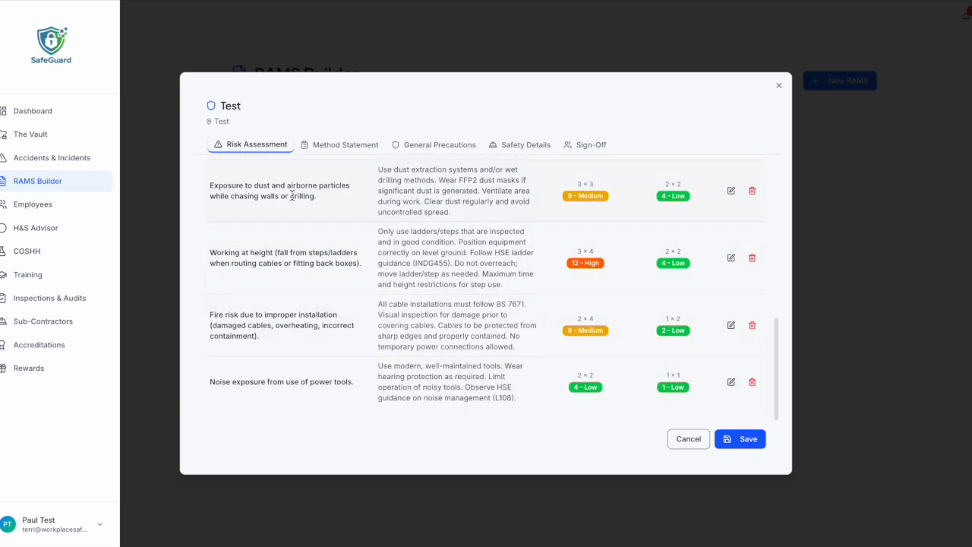
scroll(292, 244, up, 10)
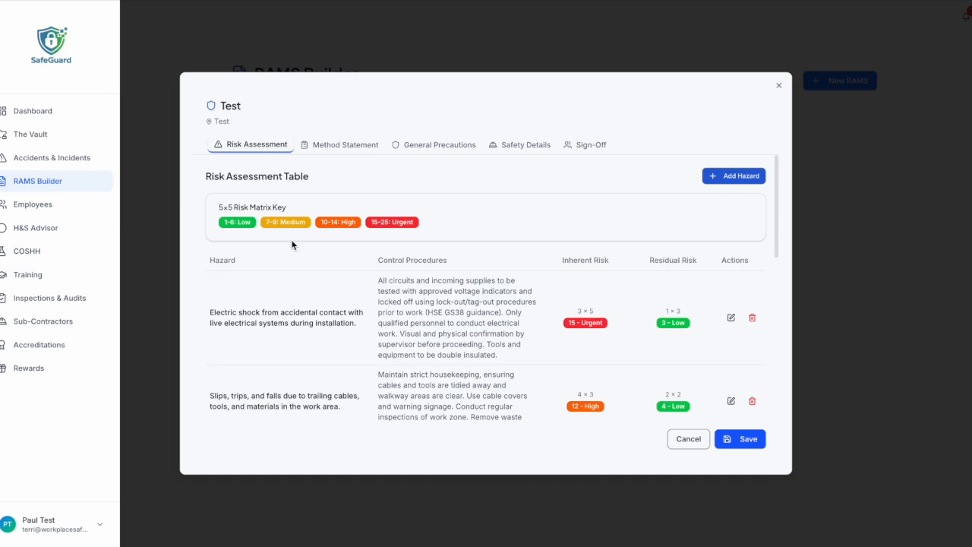
click(731, 317)
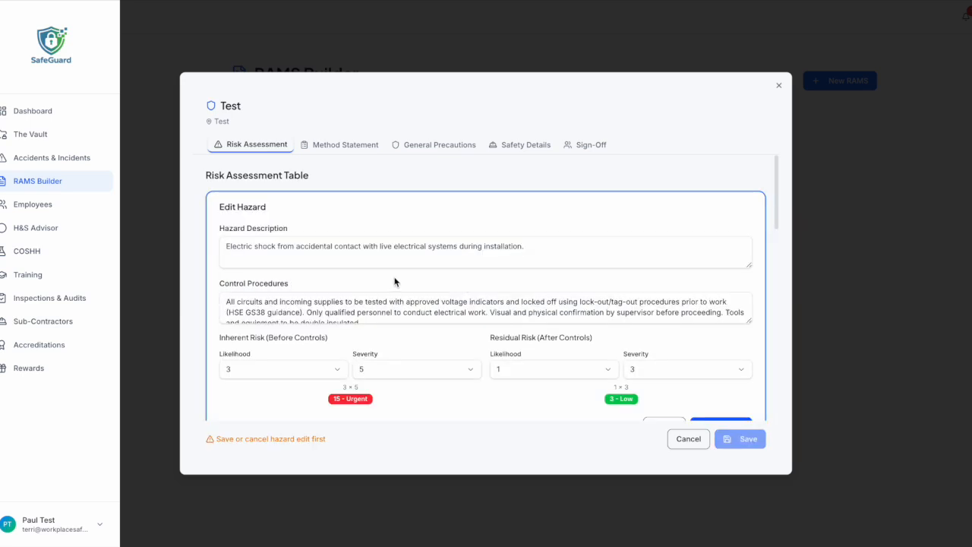
scroll(397, 282, down, 1)
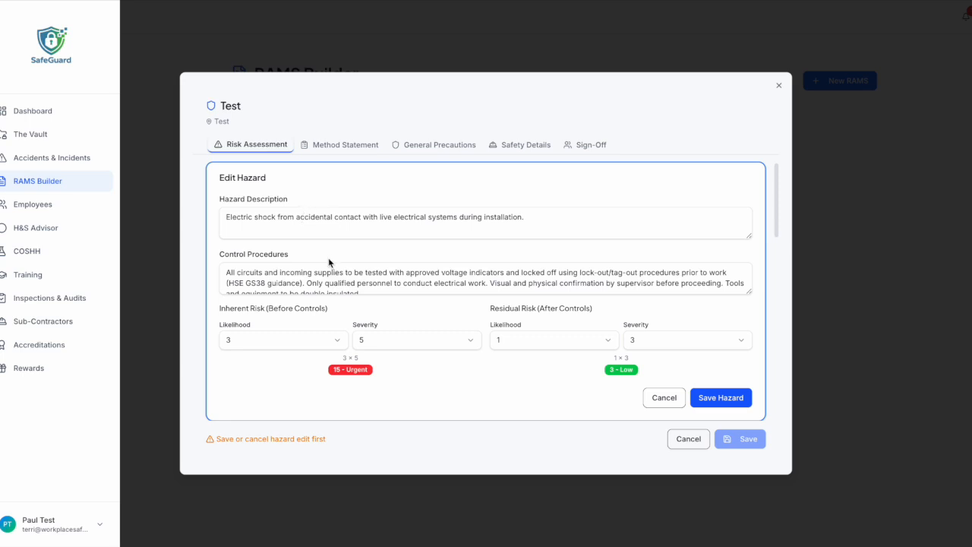
scroll(330, 272, down, 1)
scroll(469, 332, down, 1)
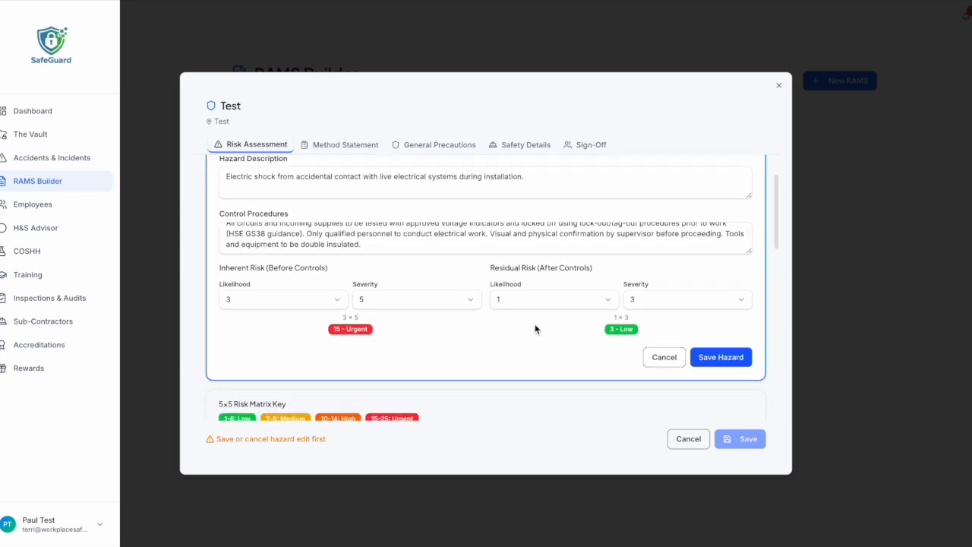
scroll(508, 328, down, 1)
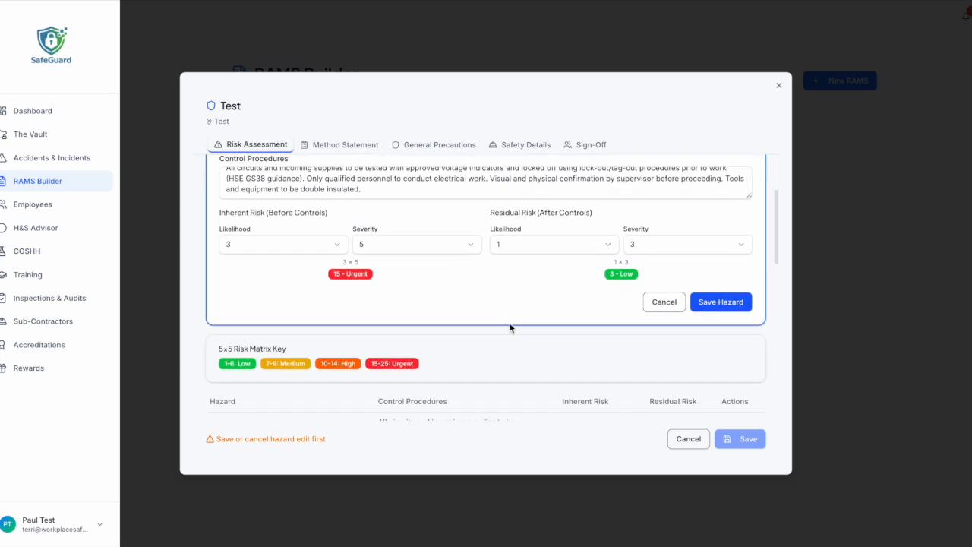
click(671, 304)
scroll(603, 356, down, 5)
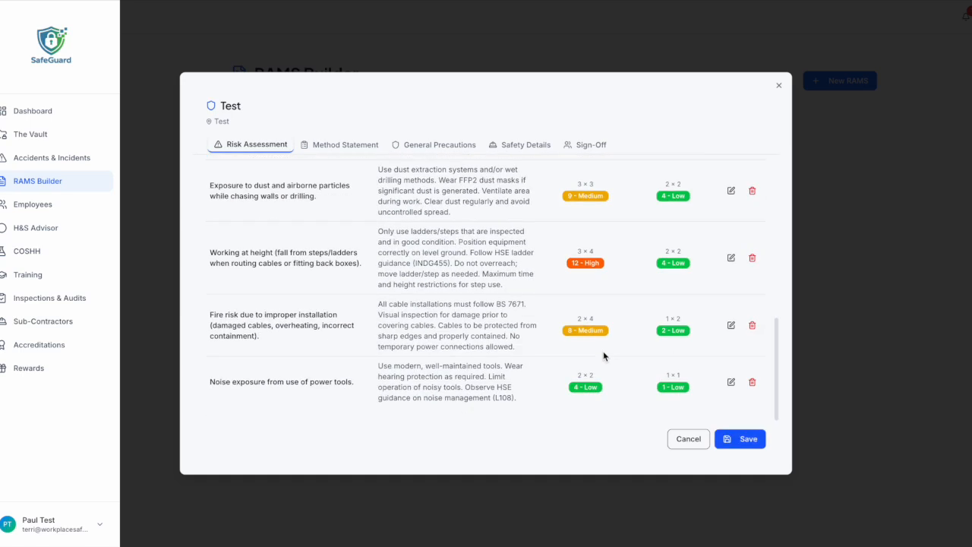
scroll(603, 356, up, 5)
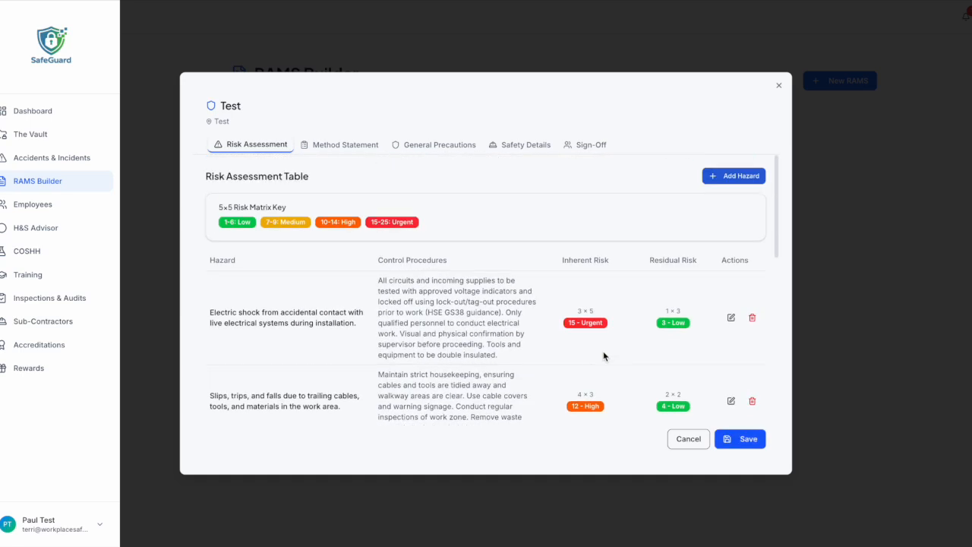
Start a new hazard, close the editor unsaved, and reopen the Test RAMS Method Statement.
click(726, 178)
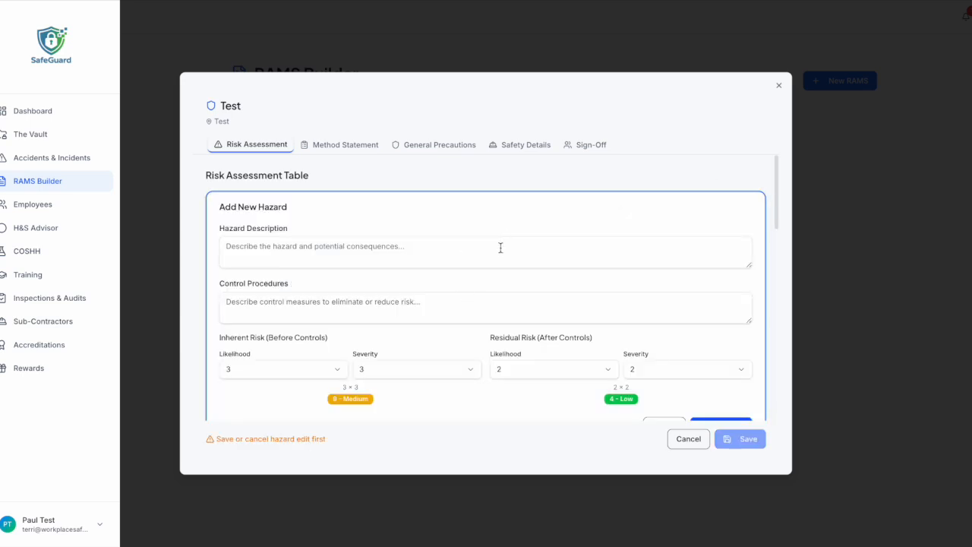
click(690, 440)
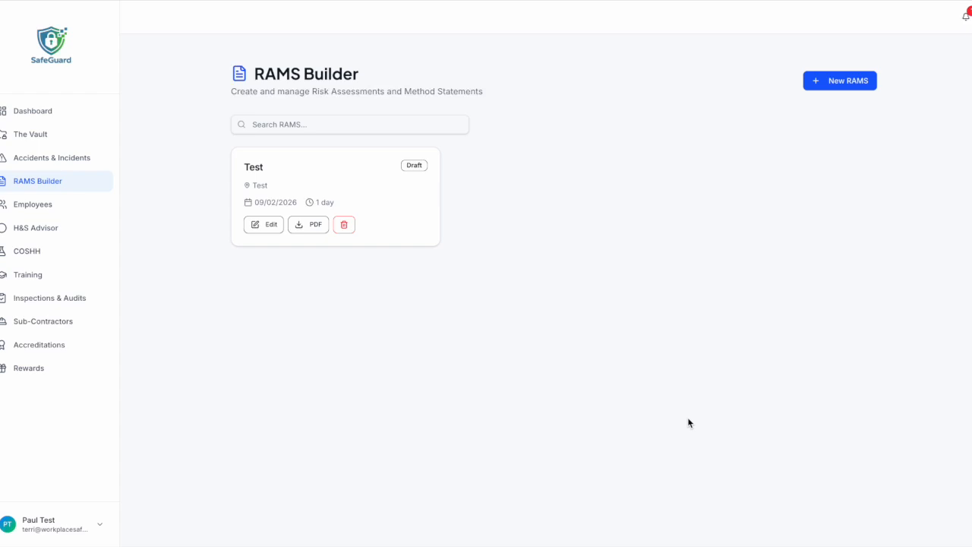
click(265, 224)
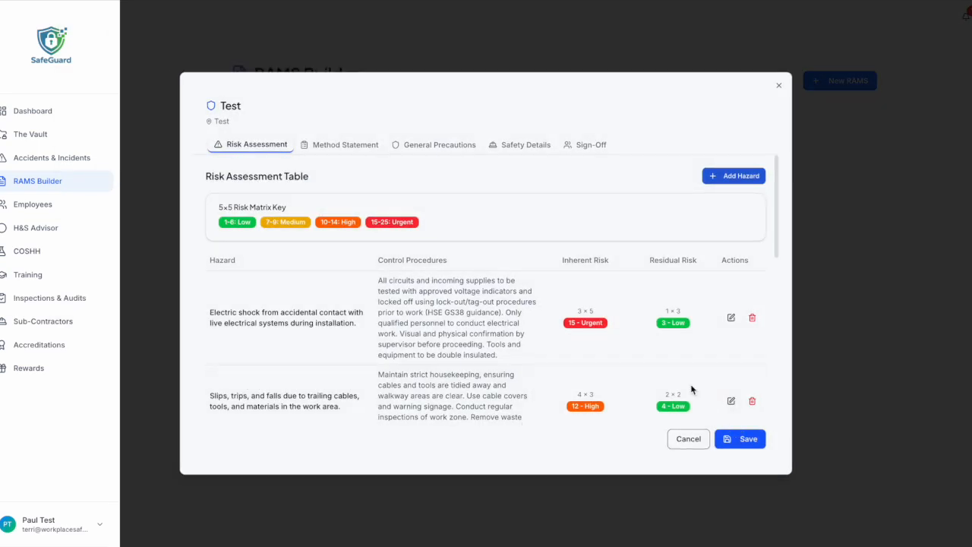
click(354, 148)
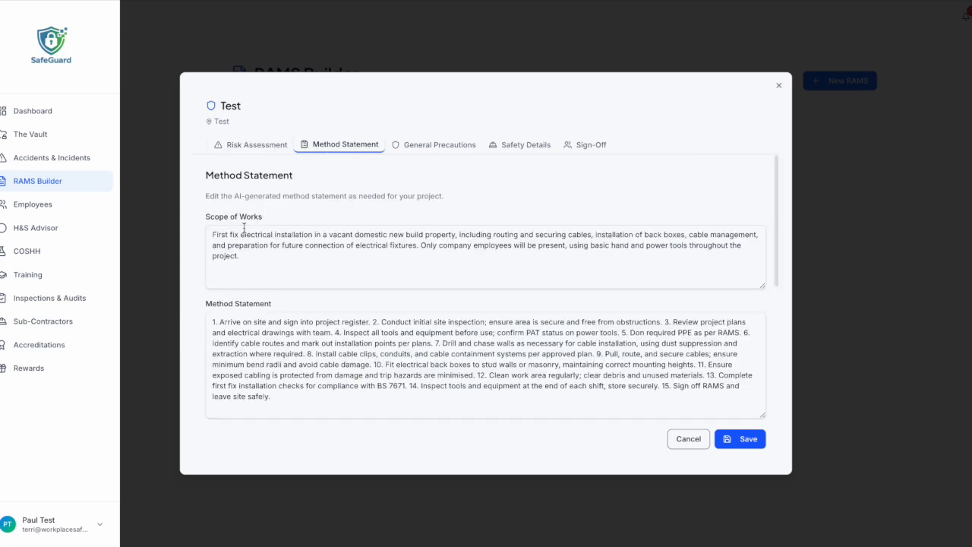
Review the Test RAMS scope of works and 15-step method statement.
scroll(282, 264, down, 1)
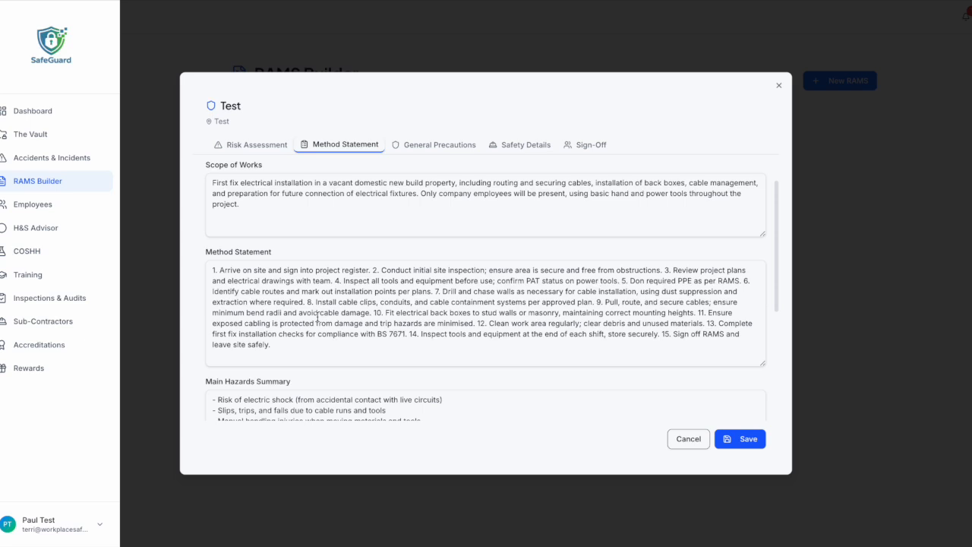
scroll(318, 318, down, 1)
scroll(356, 281, down, 2)
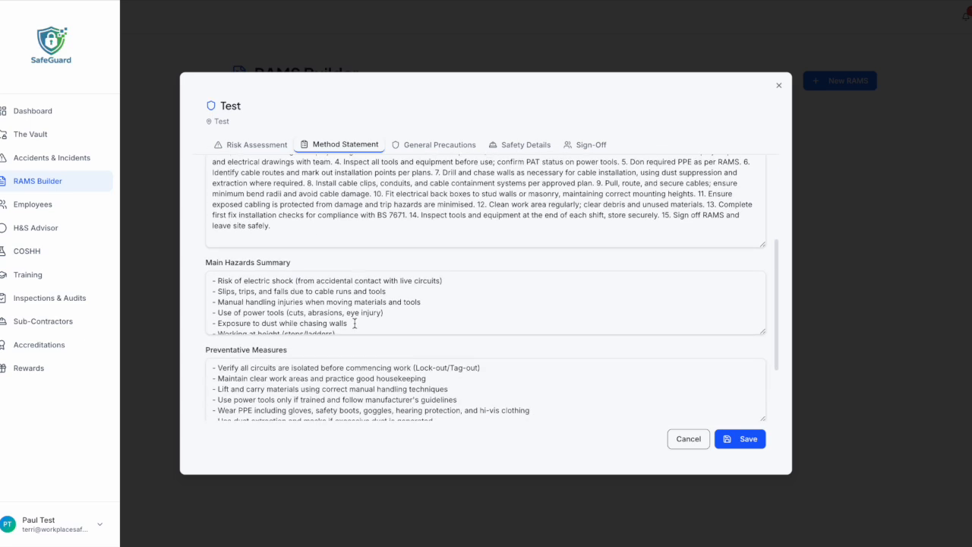
scroll(354, 323, down, 2)
scroll(410, 384, down, 2)
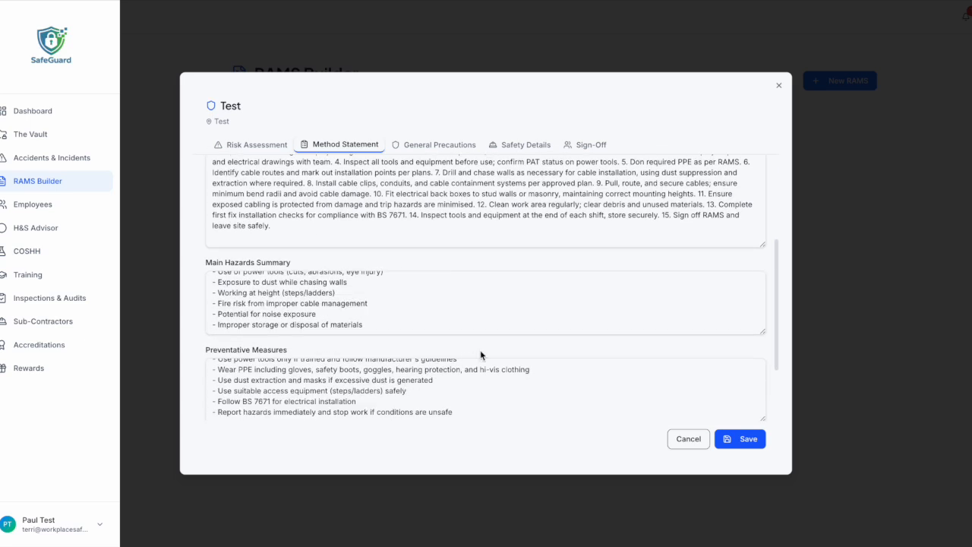
scroll(482, 353, down, 2)
scroll(531, 335, up, 6)
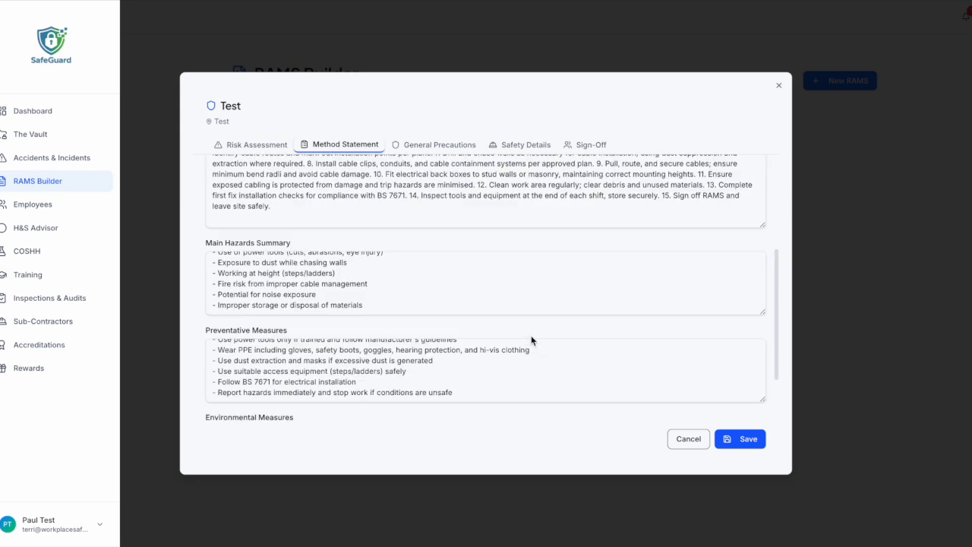
Turn off the Material Handling general precaution, leaving 8 of 15 enabled.
click(436, 146)
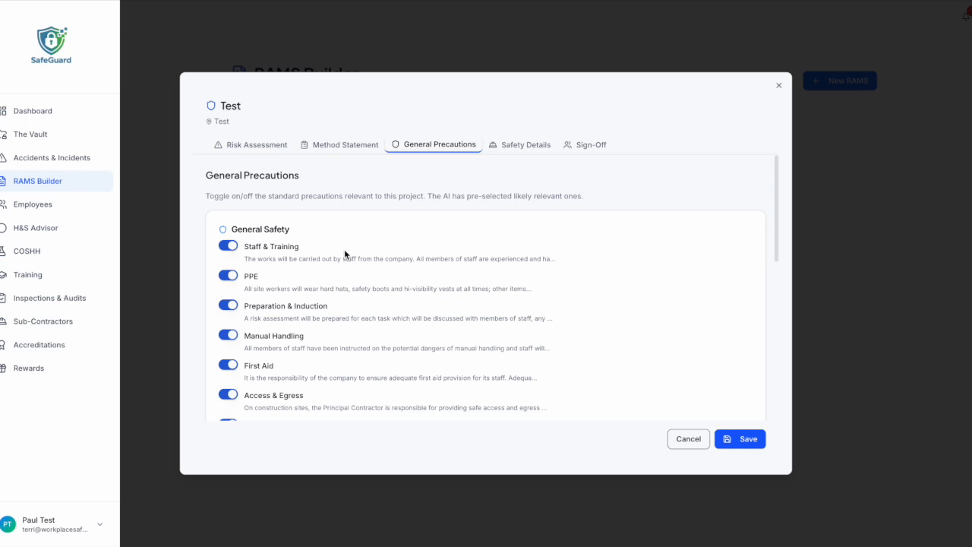
scroll(344, 251, down, 1)
scroll(245, 263, down, 5)
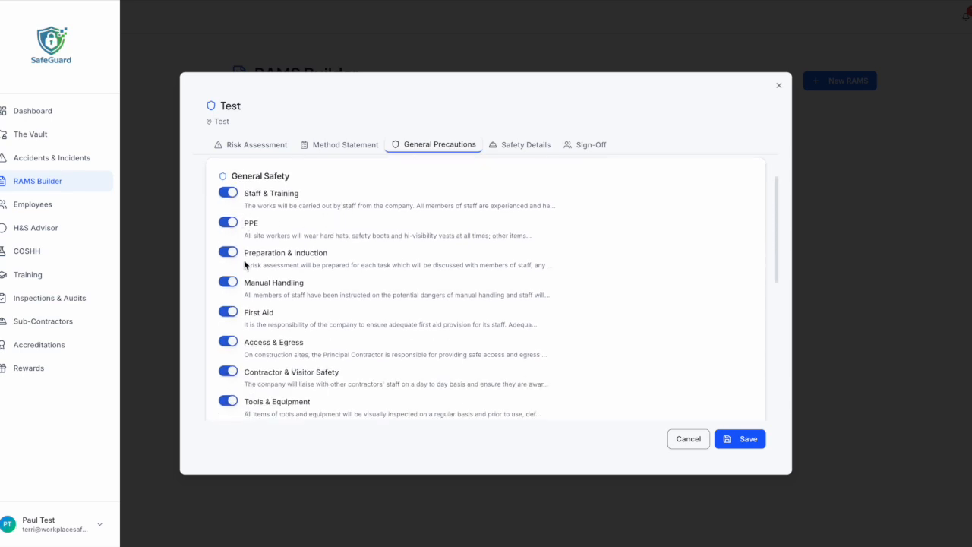
scroll(244, 263, up, 2)
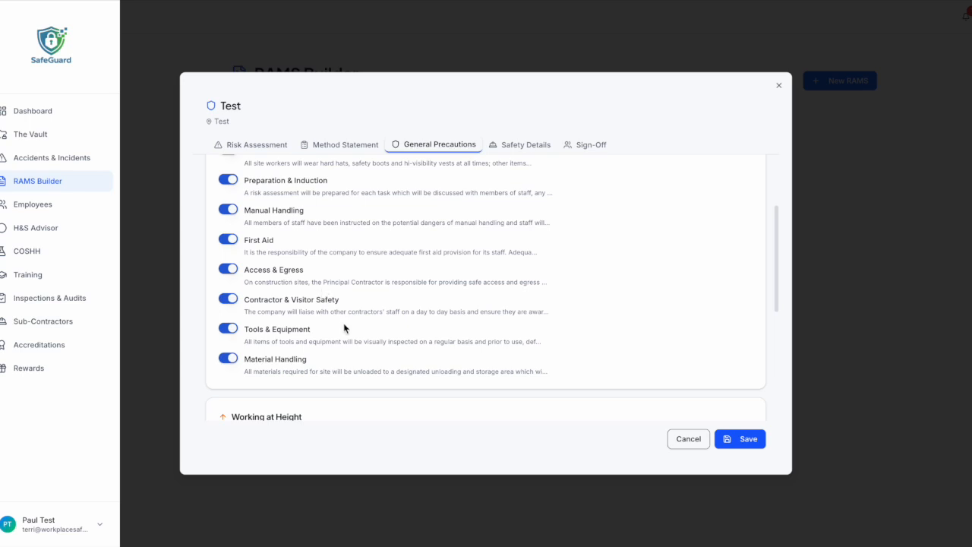
click(234, 360)
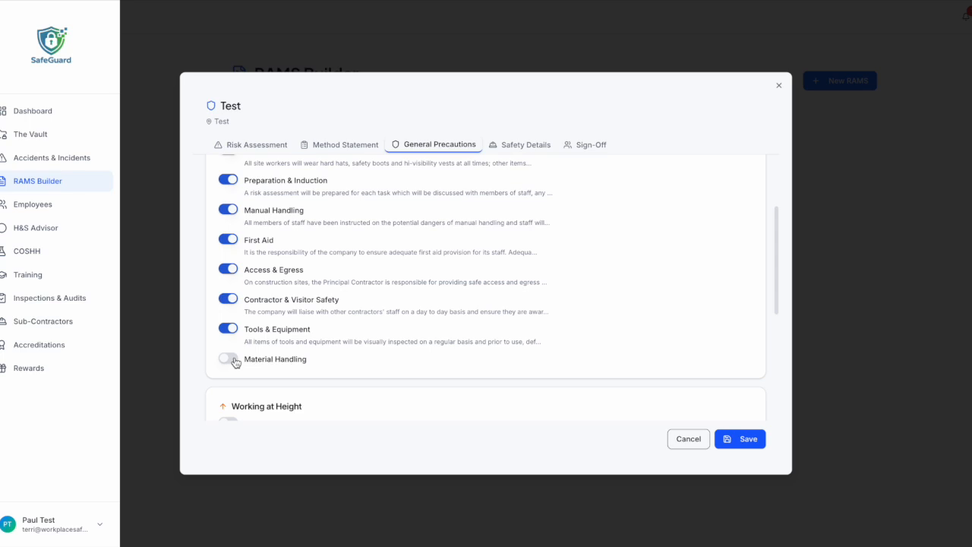
scroll(401, 280, down, 3)
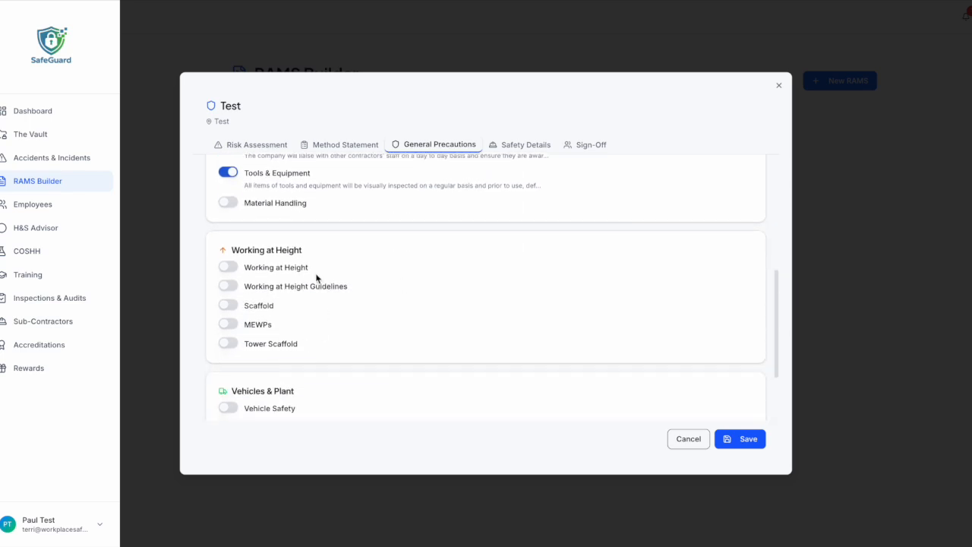
scroll(322, 292, down, 2)
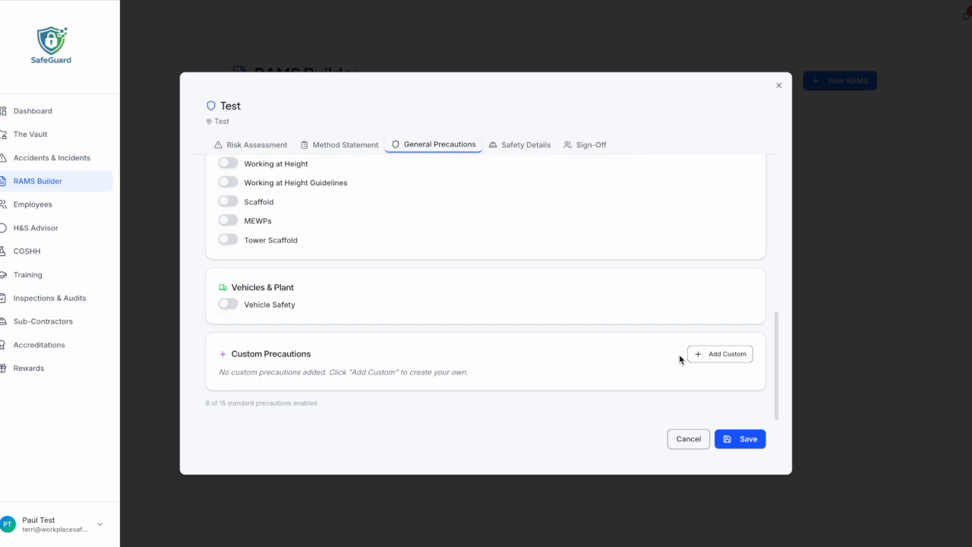
Toggle PPE cards, ending without Hand Protection, Overalls and Hearing Protection selected.
click(516, 143)
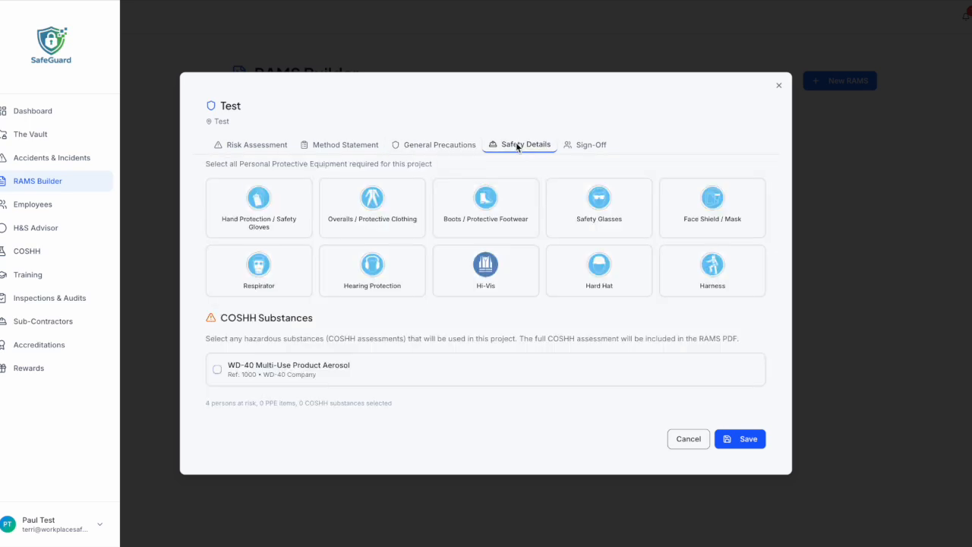
scroll(481, 301, up, 1)
click(277, 243)
click(364, 246)
click(483, 255)
click(620, 254)
click(706, 261)
click(695, 295)
click(627, 295)
click(515, 300)
click(416, 299)
click(302, 293)
click(278, 262)
click(364, 227)
click(392, 310)
Mark WD-40 Multi-Use Product Aerosol as a COSHH substance and show the Sign-Off sheet.
scroll(416, 334, down, 1)
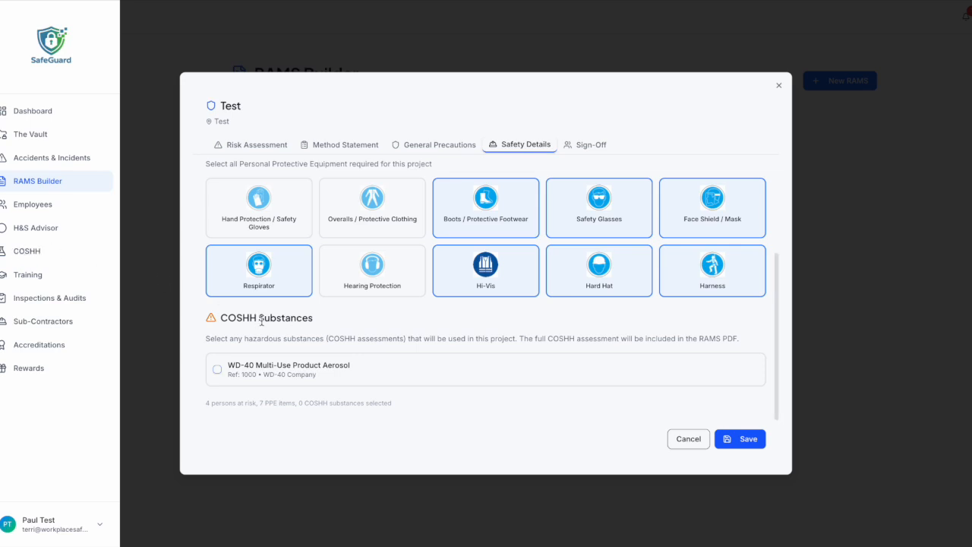
click(217, 369)
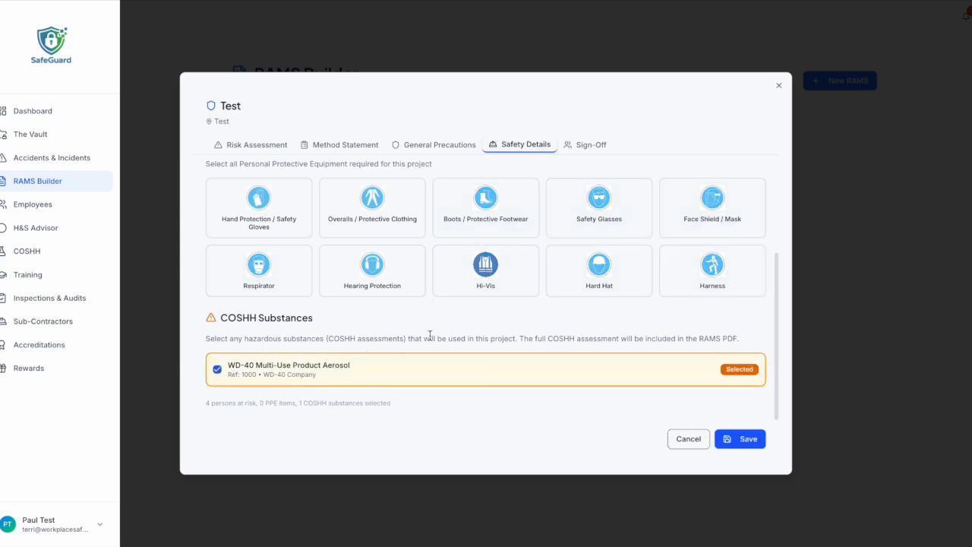
click(590, 146)
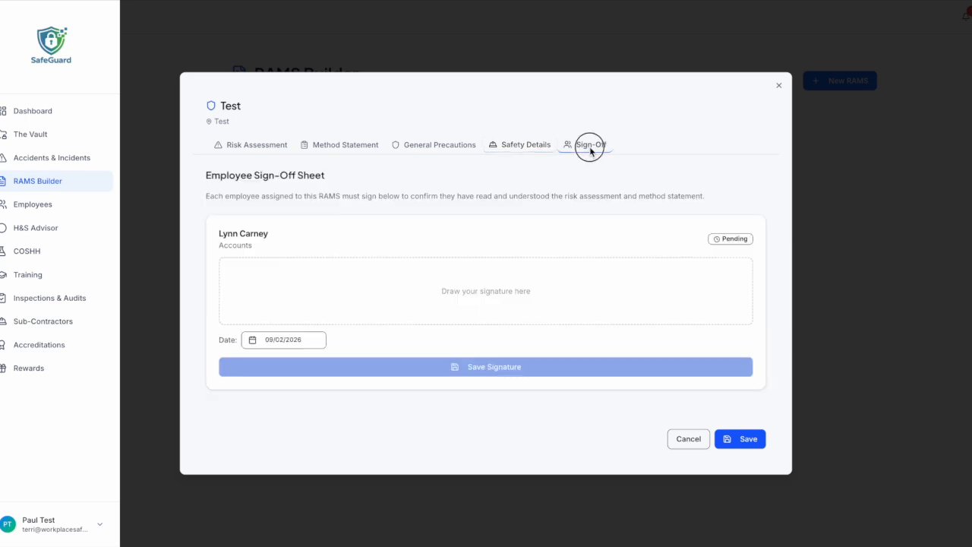
Sign and save the accounts employee's sign-off, save the Test RAMS, and close the editor.
mouse_move(352, 301)
mouse_down()
mouse_move(392, 288)
mouse_move(506, 310)
mouse_move(433, 282)
mouse_up()
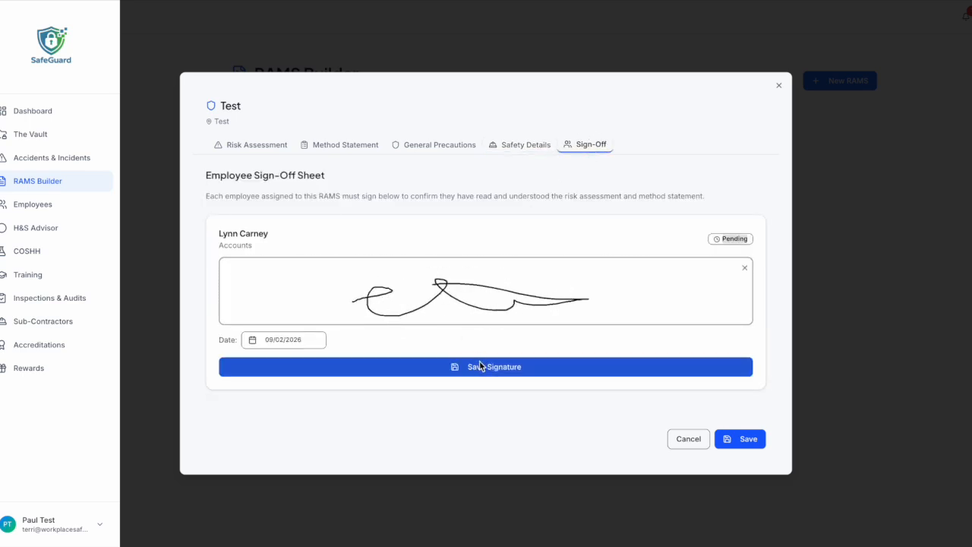
click(523, 369)
click(753, 441)
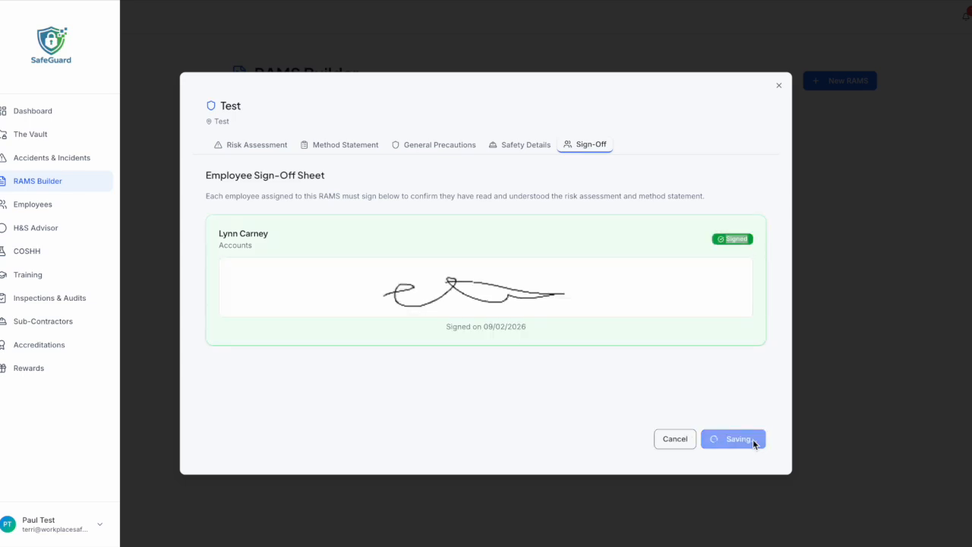
click(778, 86)
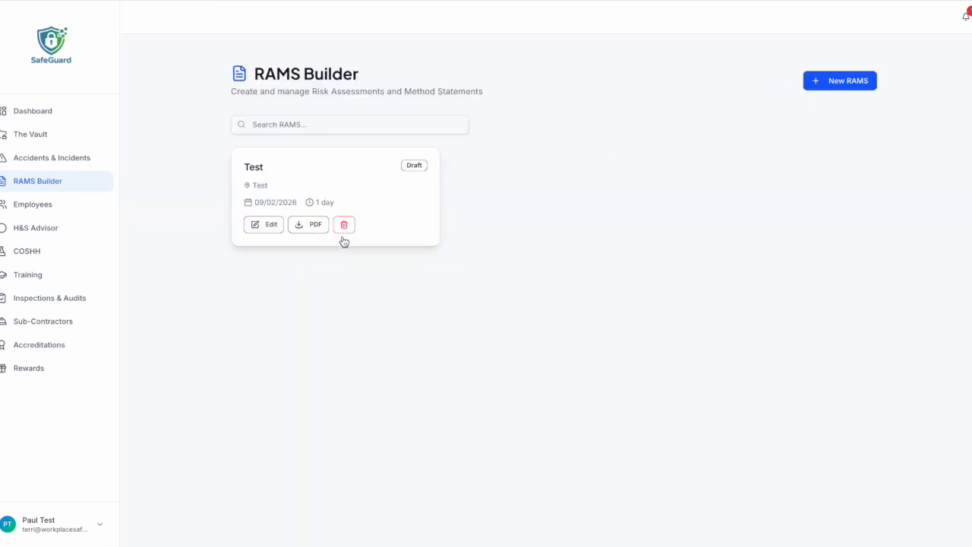
Download the Test RAMS PDF and read pages 4–11, from precautions to the WD-40 COSHH assessment.
click(313, 229)
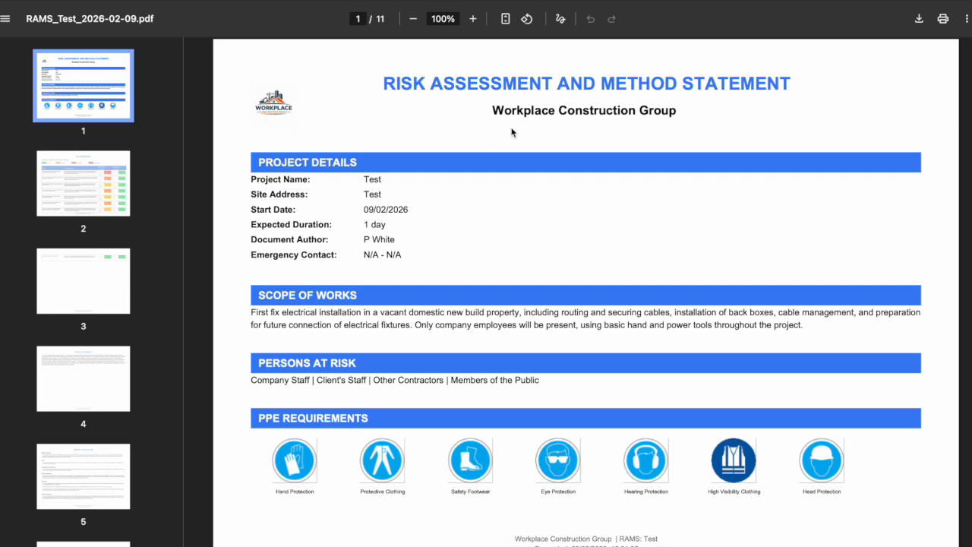
scroll(473, 246, down, 5)
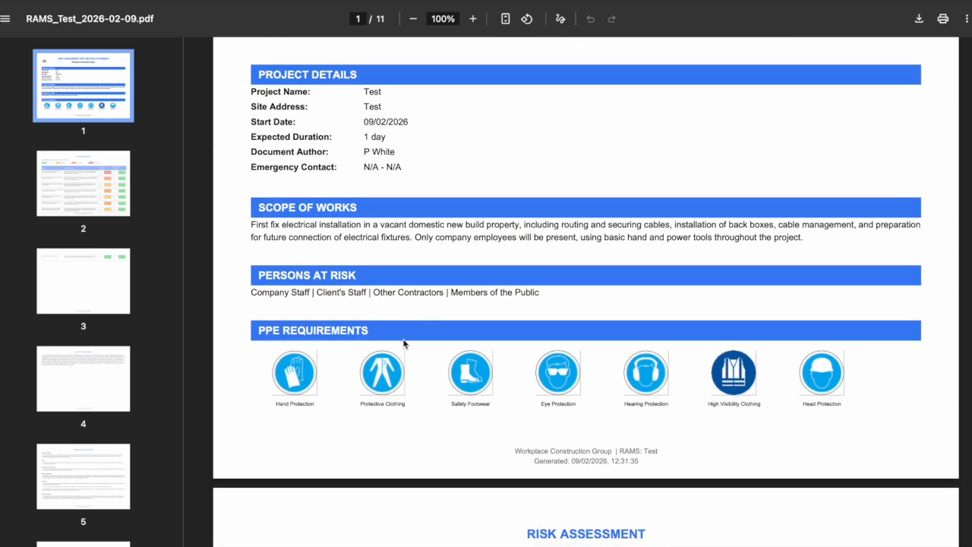
scroll(560, 275, down, 20)
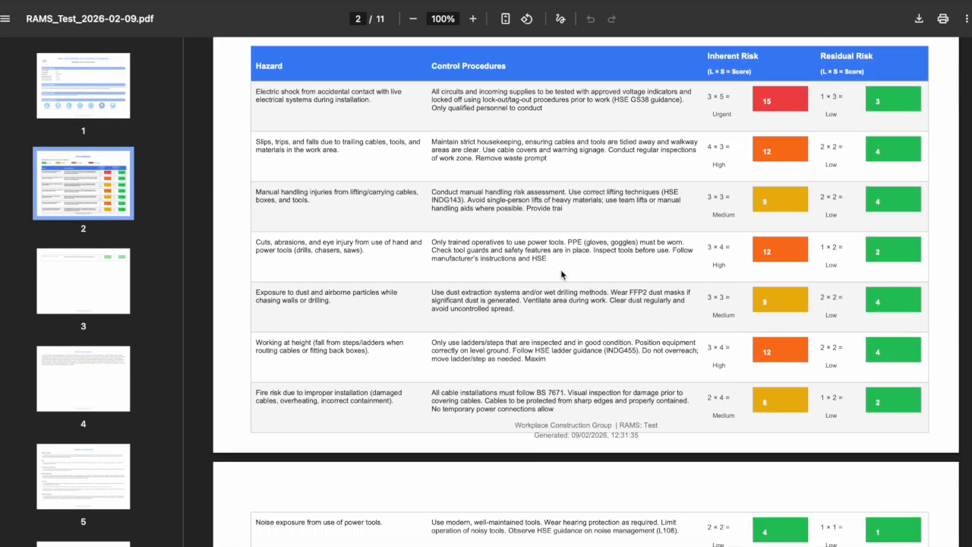
scroll(561, 275, down, 20)
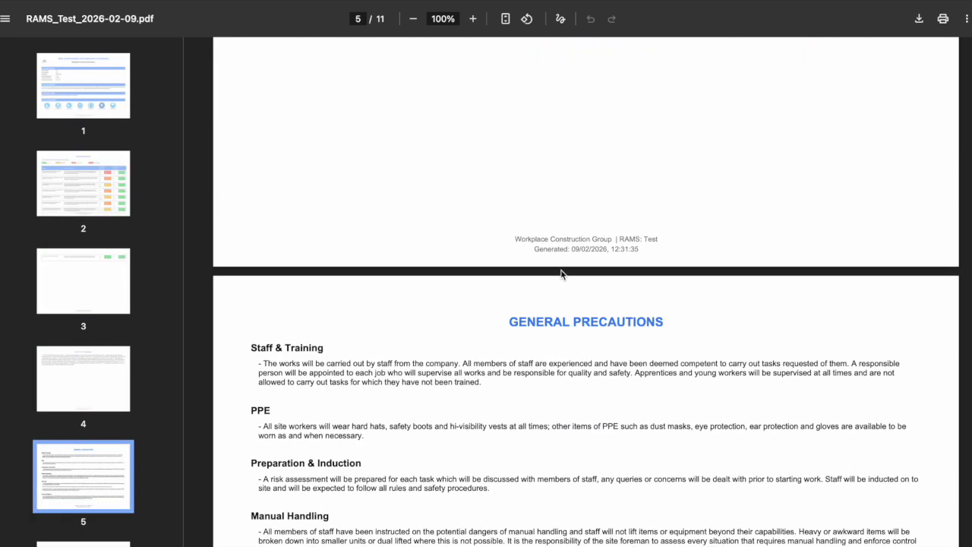
scroll(560, 275, down, 20)
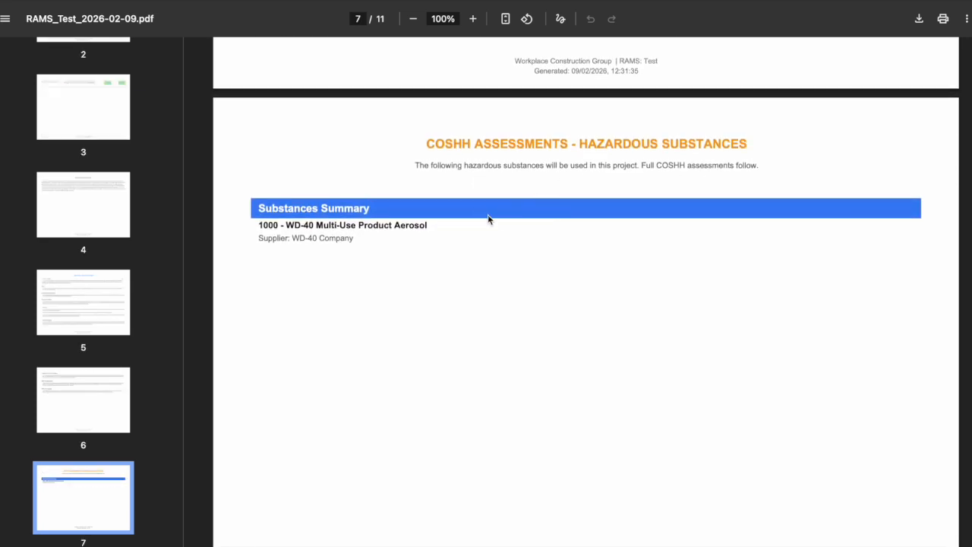
scroll(455, 220, down, 1)
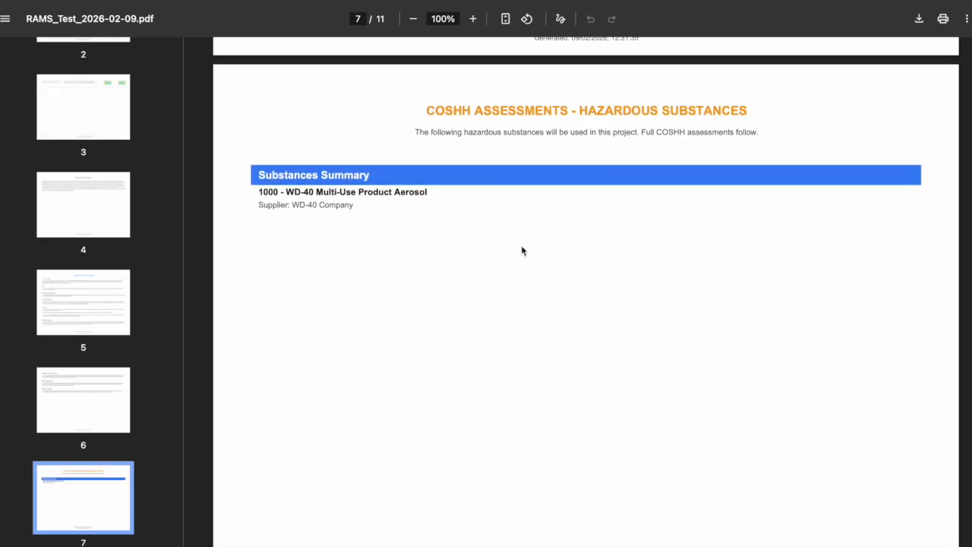
scroll(522, 251, down, 20)
scroll(522, 251, down, 6)
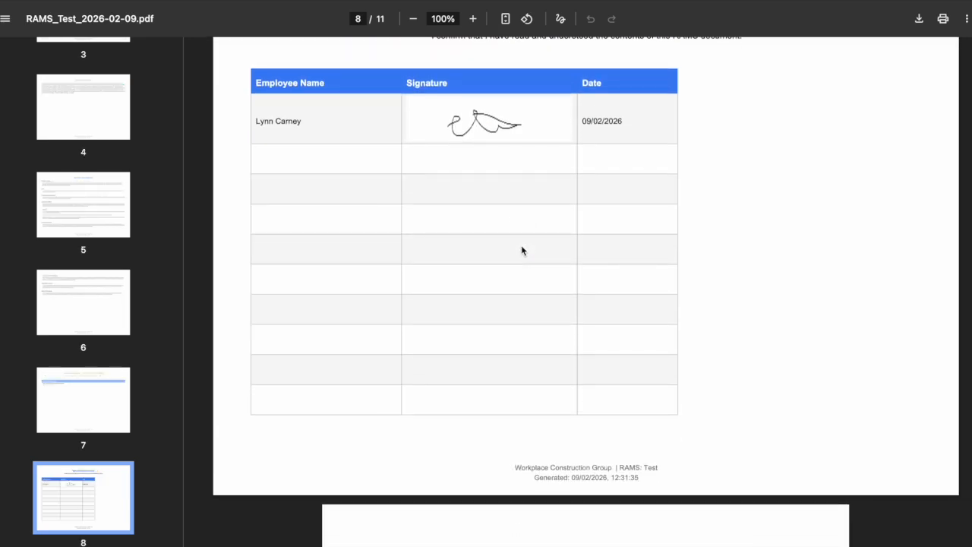
scroll(619, 285, down, 12)
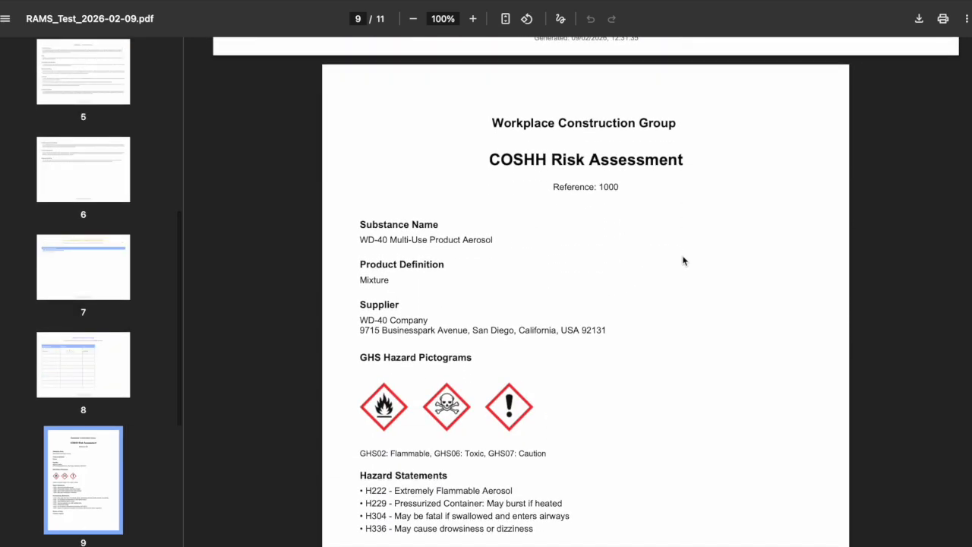
scroll(574, 387, down, 5)
scroll(574, 387, down, 20)
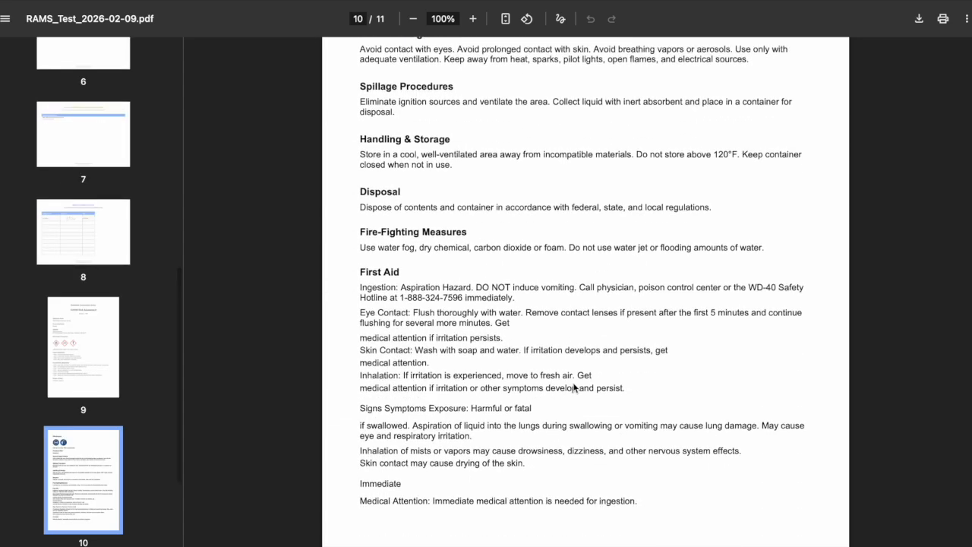
scroll(574, 387, up, 20)
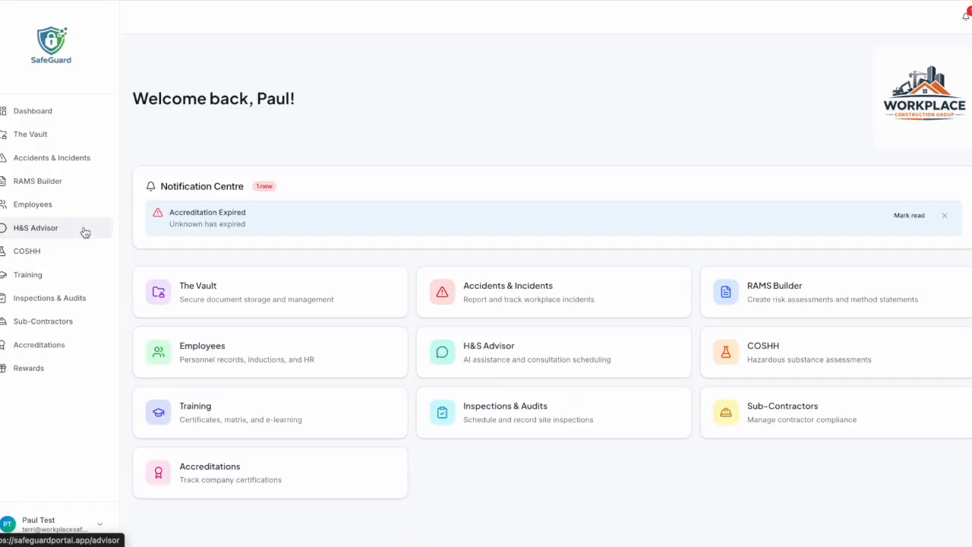
click(85, 231)
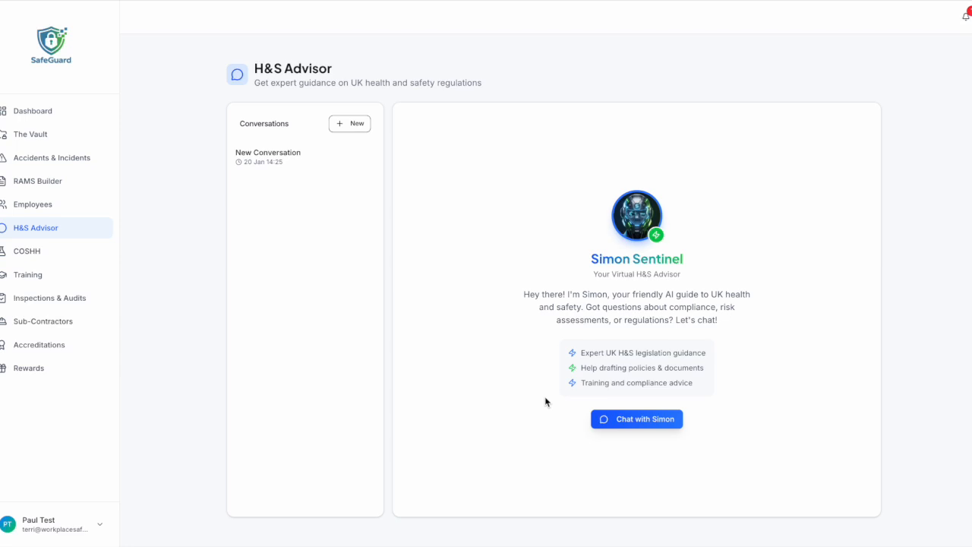
Start a new conversation with Simon, the H&S Advisor virtual assistant.
click(633, 420)
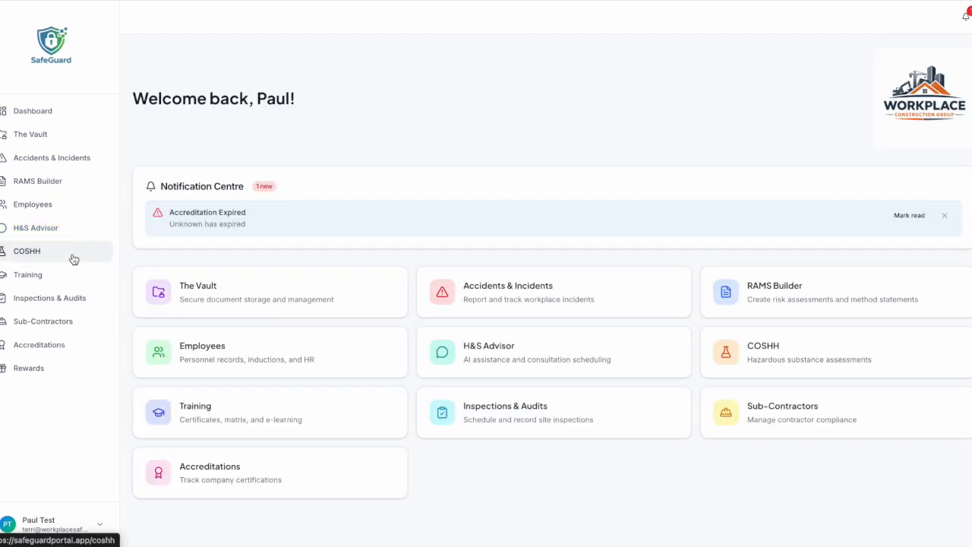
click(73, 258)
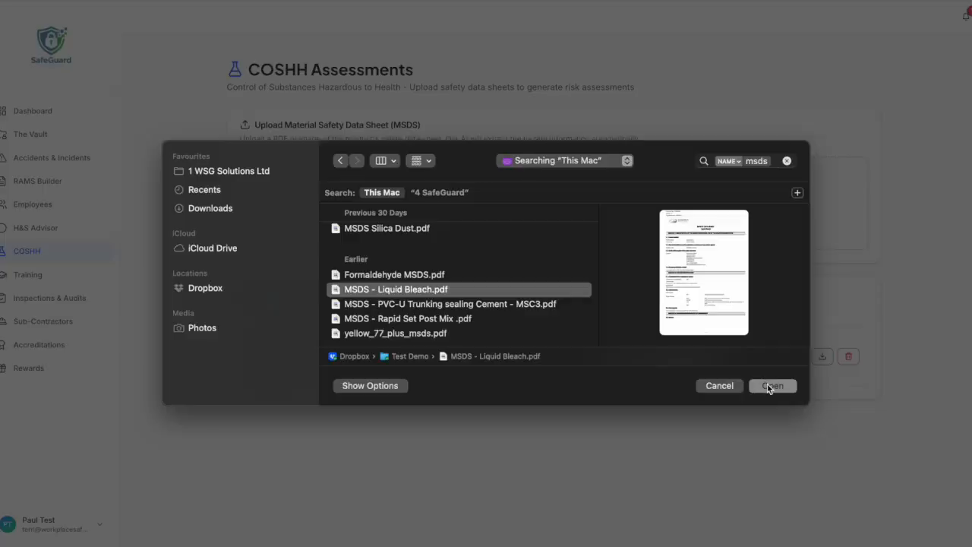
Upload the Liquid Bleach MSDS PDF to pre-fill a new COSHH assessment.
click(768, 389)
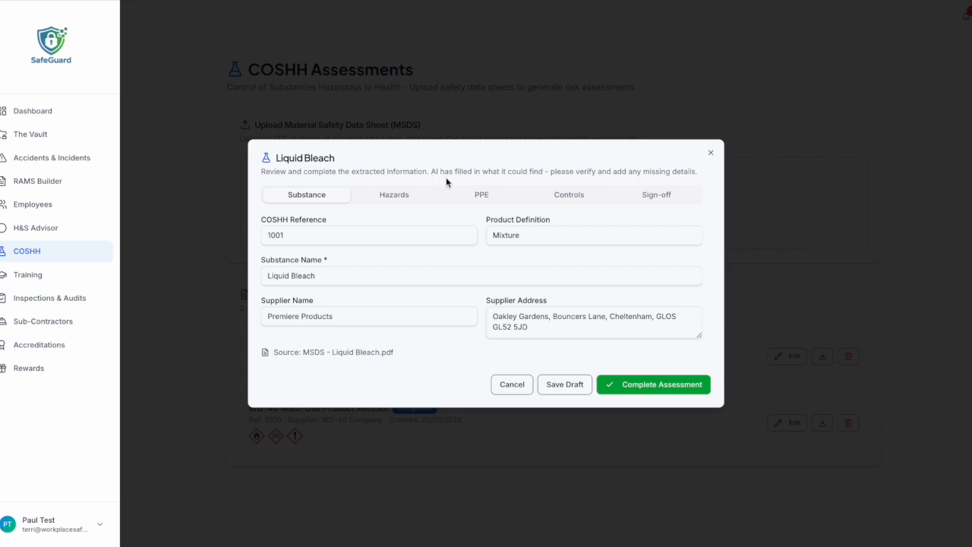
Check reference 1001 and review the extracted hazards, PPE and control measures for Liquid Bleach.
click(314, 235)
double_click(305, 236)
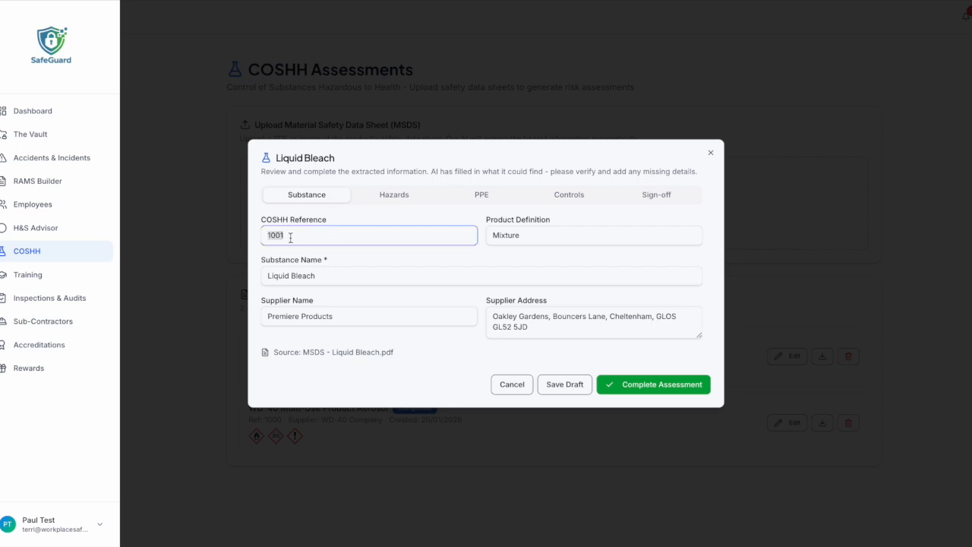
click(299, 235)
click(396, 195)
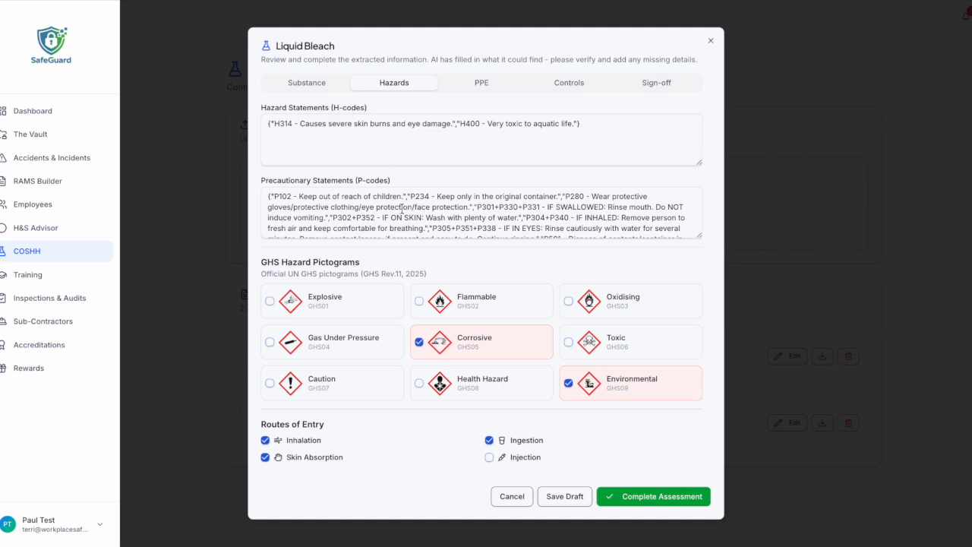
scroll(401, 208, down, 2)
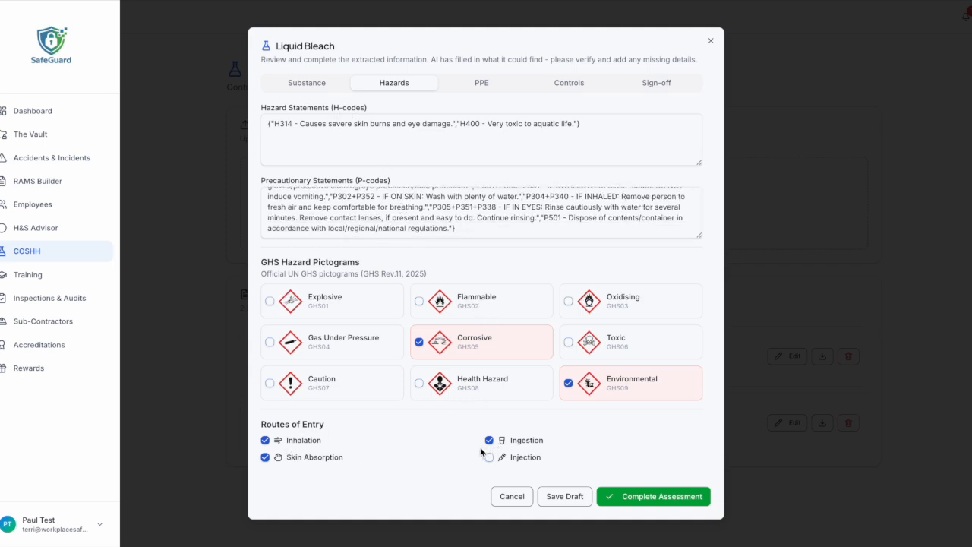
click(481, 82)
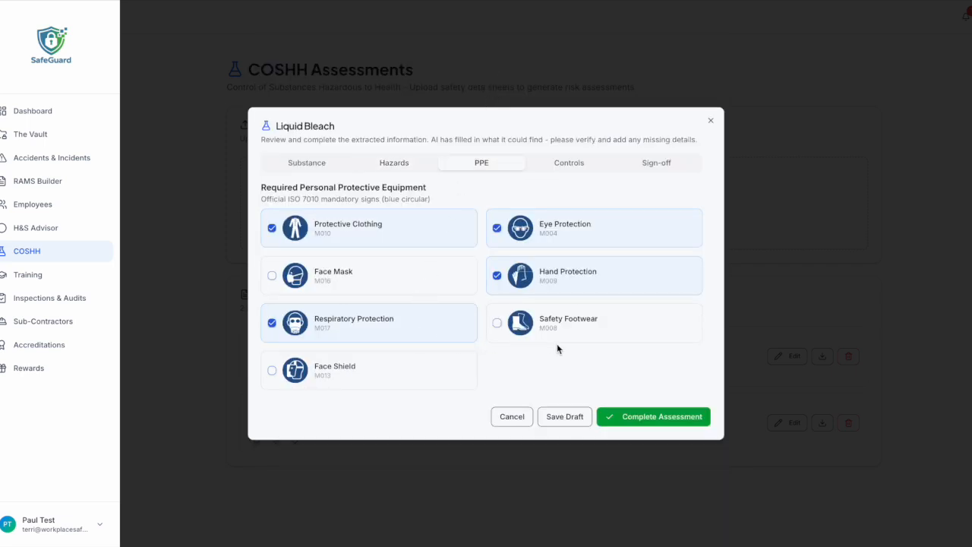
click(573, 164)
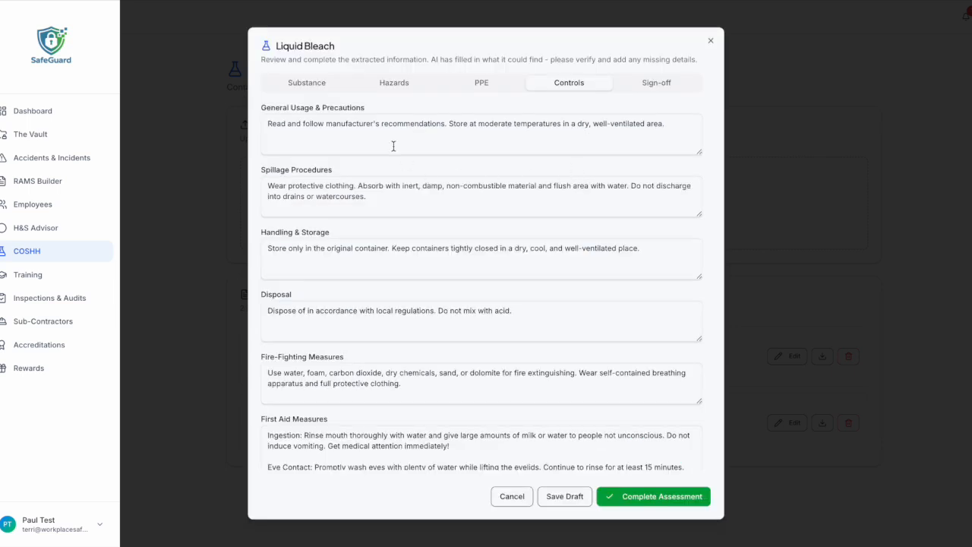
scroll(402, 441, down, 3)
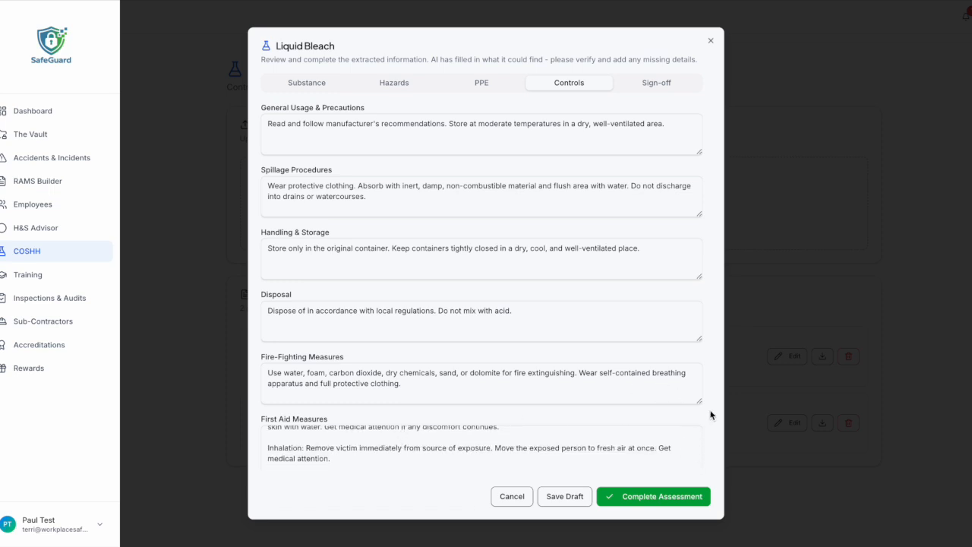
Enter the assessor's name on the Sign-off tab and complete the Liquid Bleach assessment.
click(644, 86)
click(378, 270)
click(641, 348)
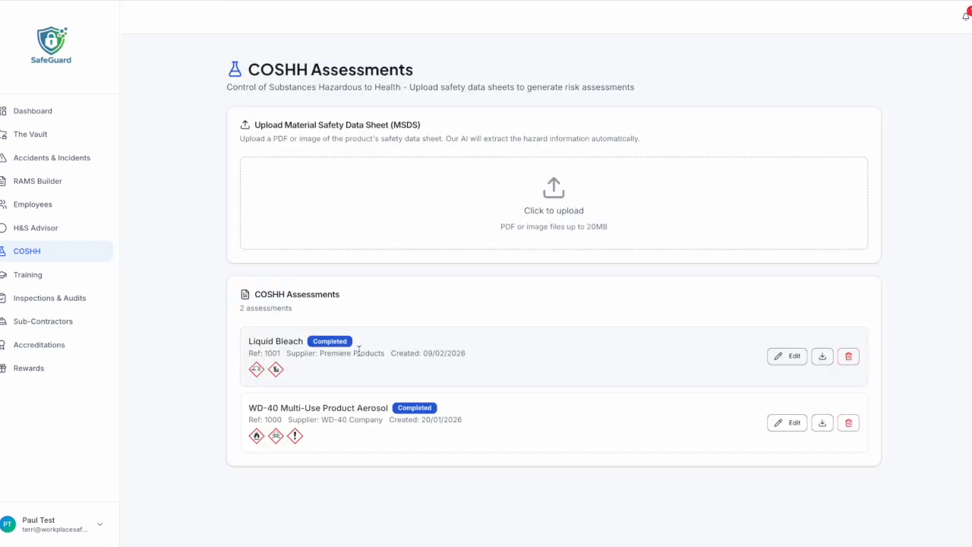
Download COSHH_1001_Liquid_Bleach.pdf and read through its hazards, PPE and control sections.
click(824, 357)
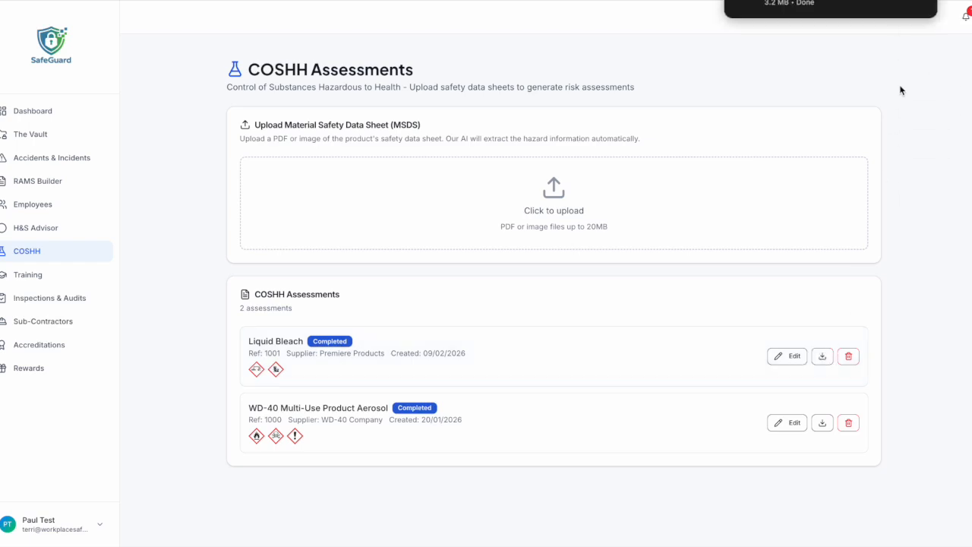
click(838, 5)
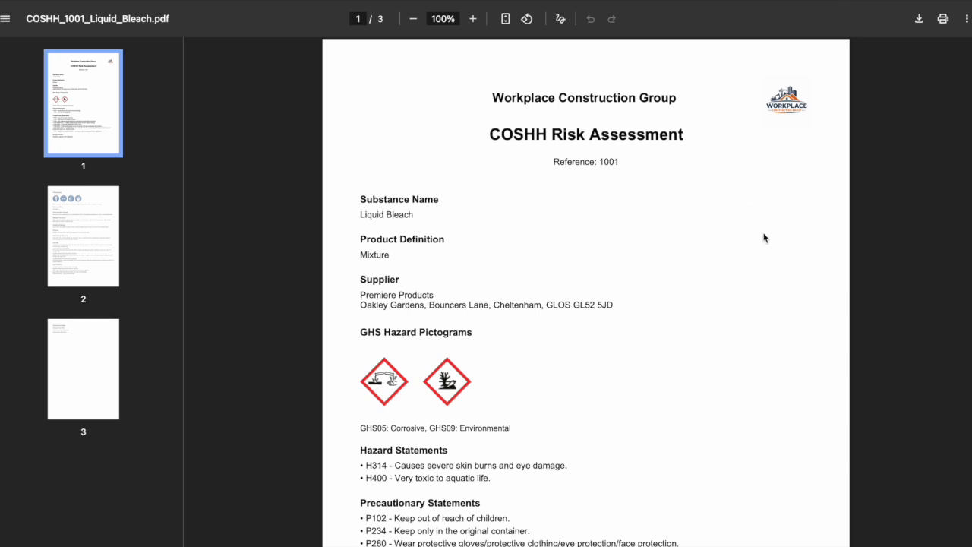
double_click(625, 163)
click(634, 174)
scroll(606, 348, down, 5)
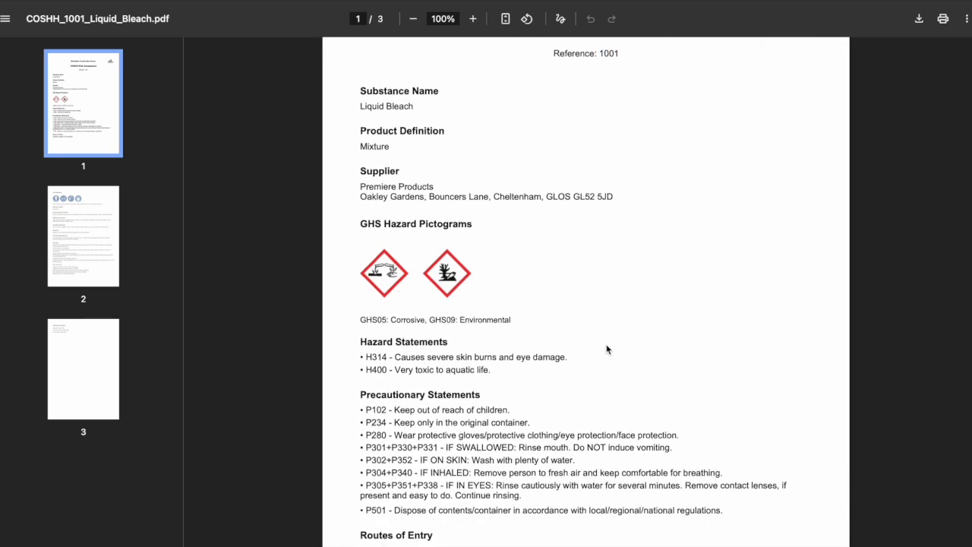
scroll(606, 349, down, 12)
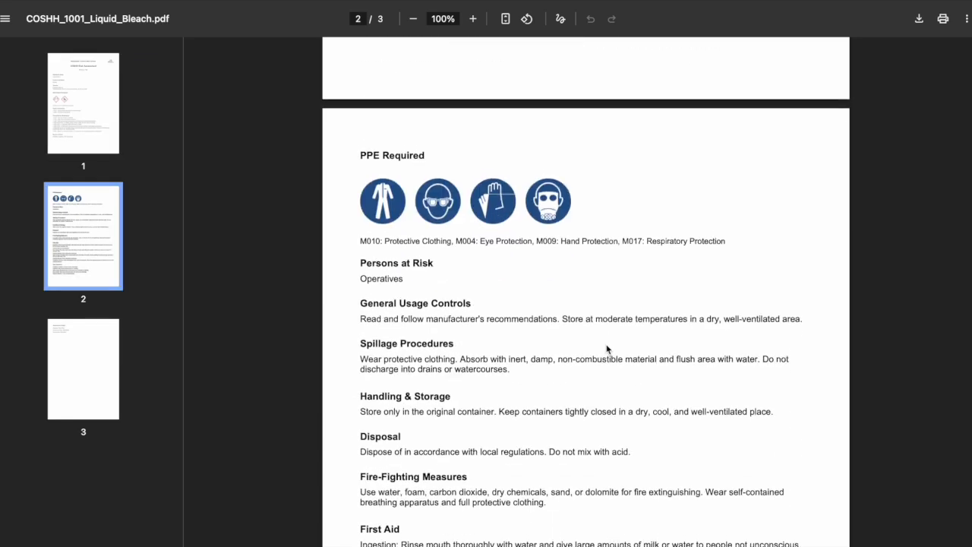
scroll(606, 349, down, 6)
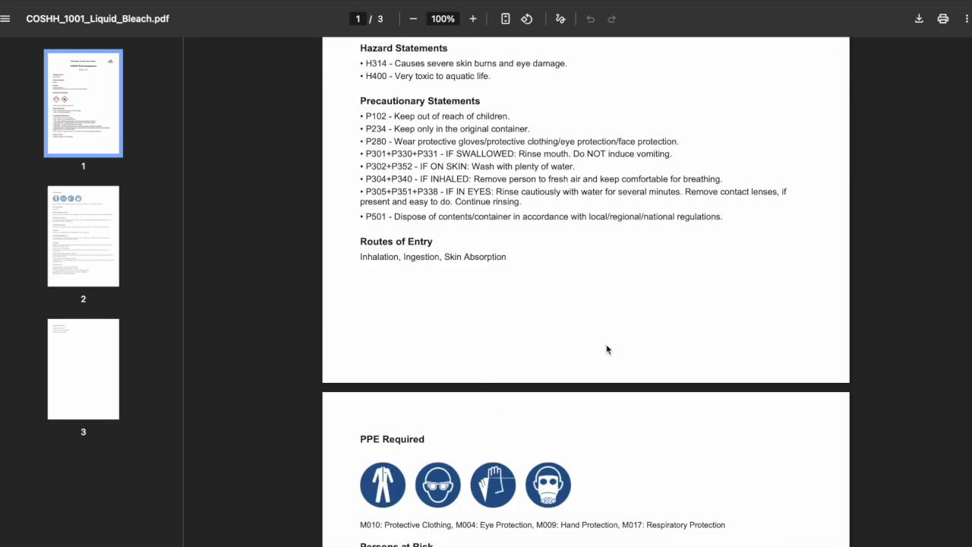
scroll(606, 349, up, 5)
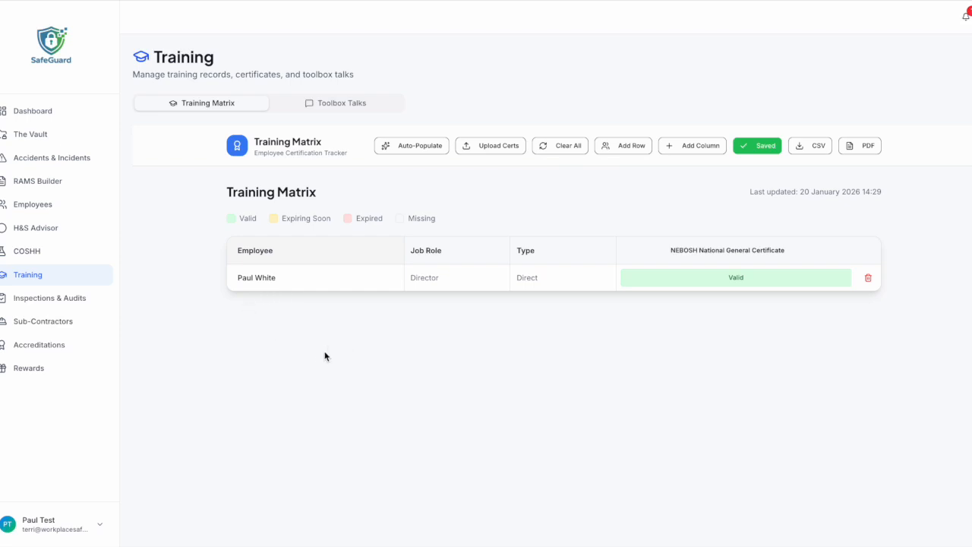
Auto-populate the Training Matrix with four employees across six certificate types.
click(410, 151)
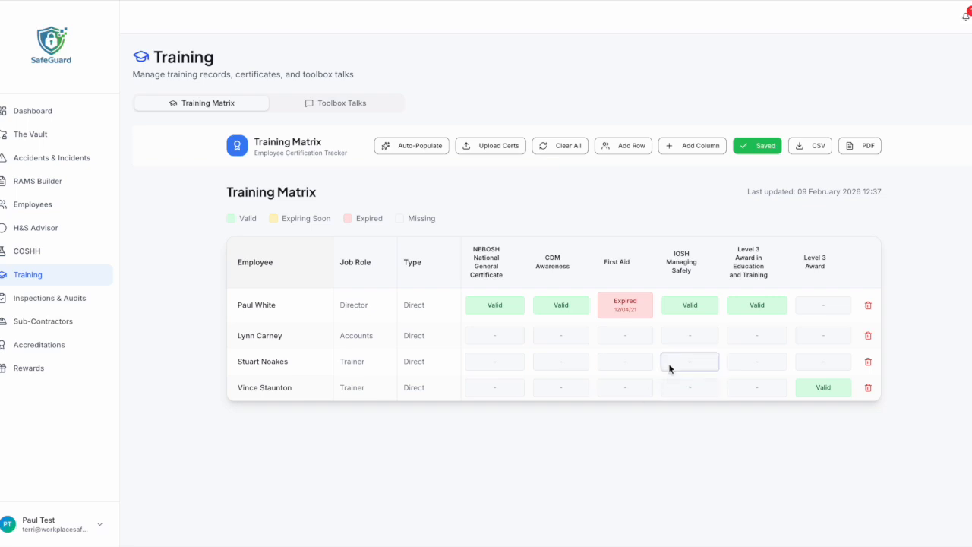
mouse_move(627, 314)
mouse_down()
mouse_move(617, 304)
mouse_move(629, 311)
mouse_up()
Add an employee row named 'Test' to the training matrix.
click(623, 147)
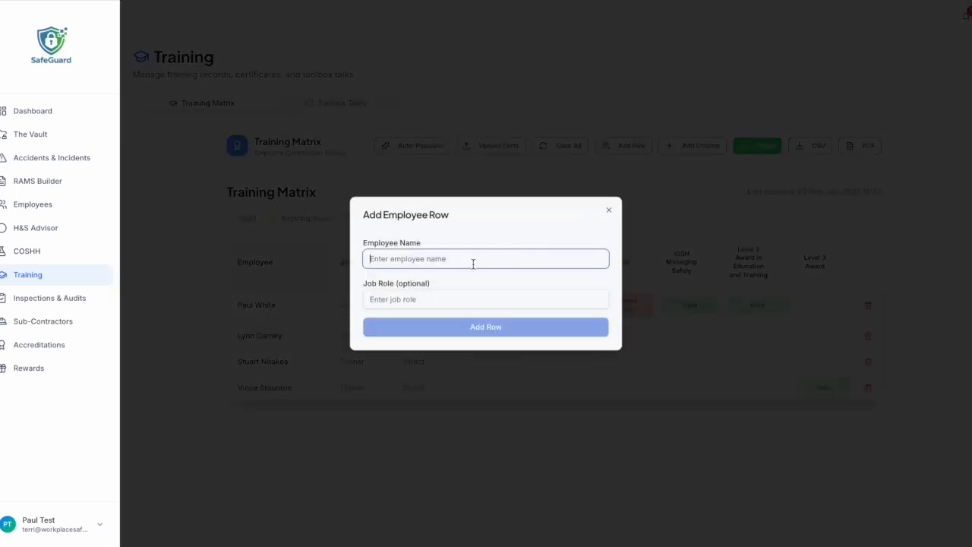
text(Test)
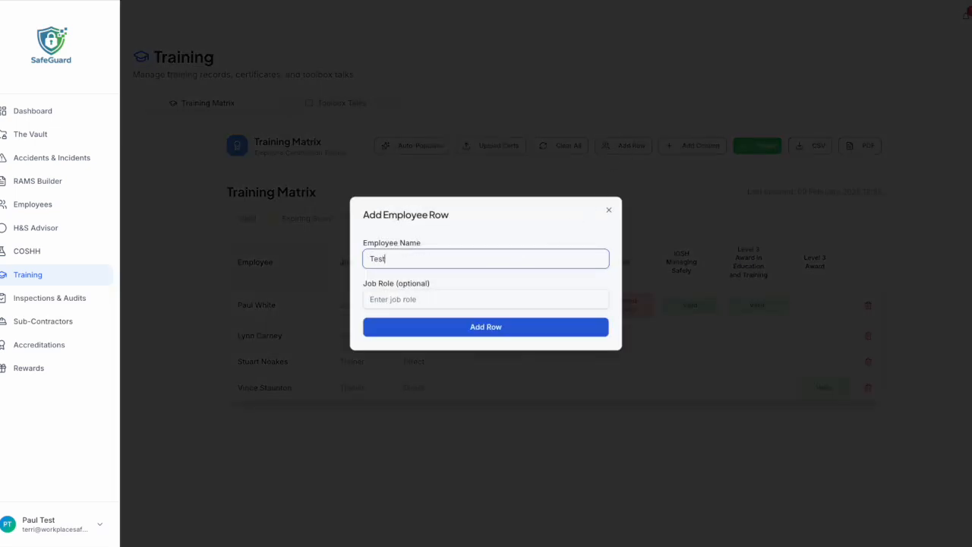
click(483, 326)
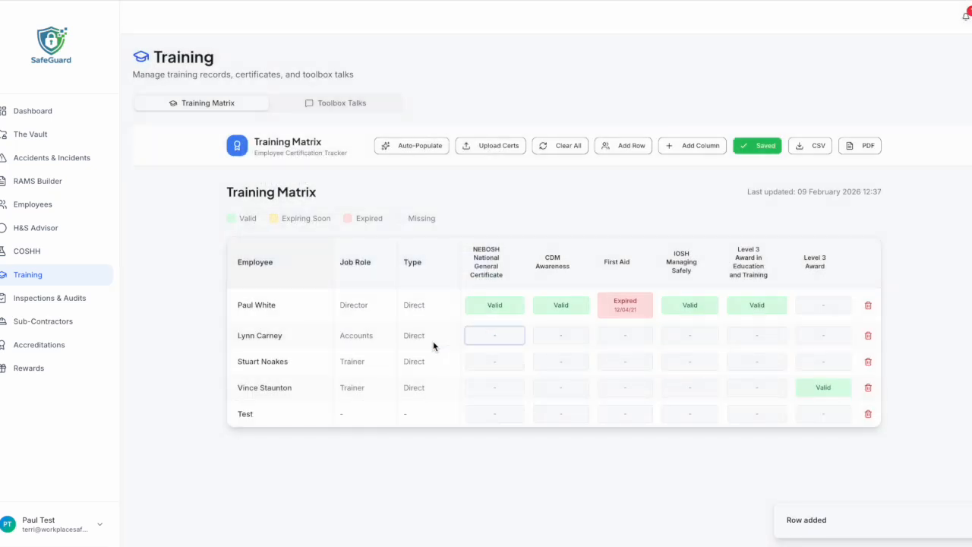
Export the training matrix as a PDF and open the downloaded Training Matrix report.
mouse_move(826, 282)
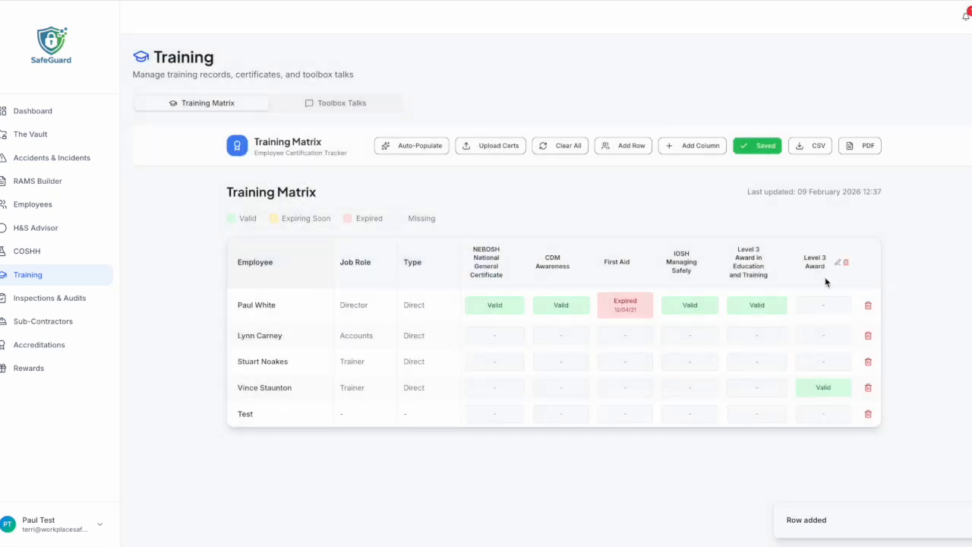
click(694, 146)
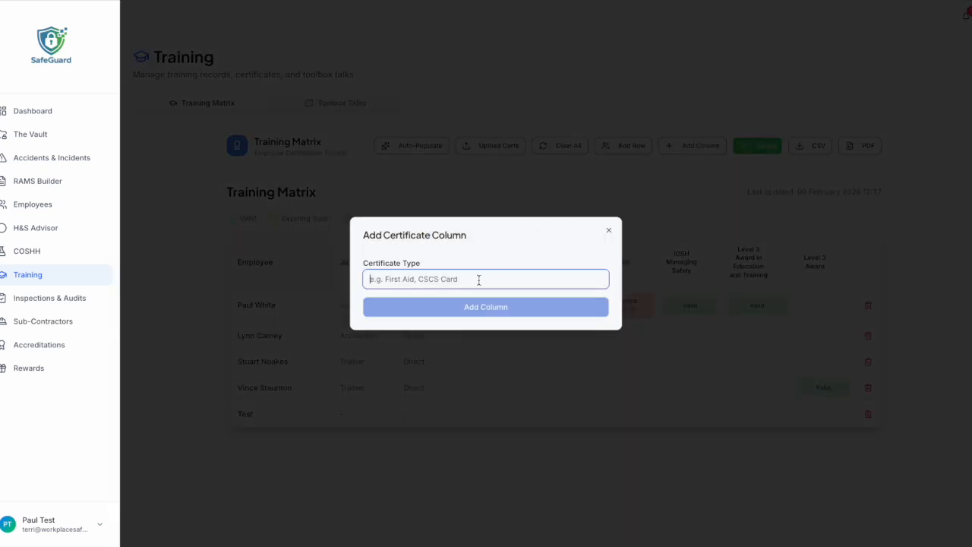
click(609, 230)
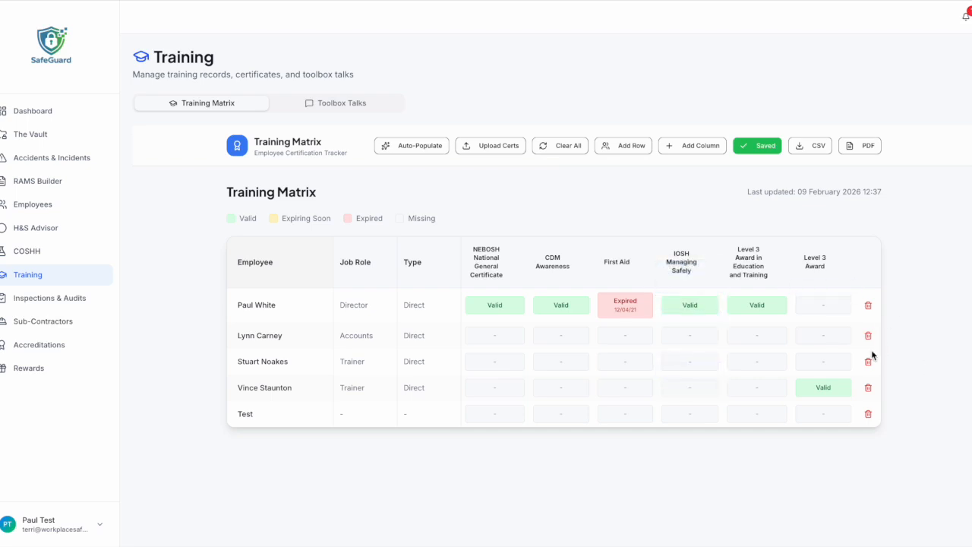
click(870, 149)
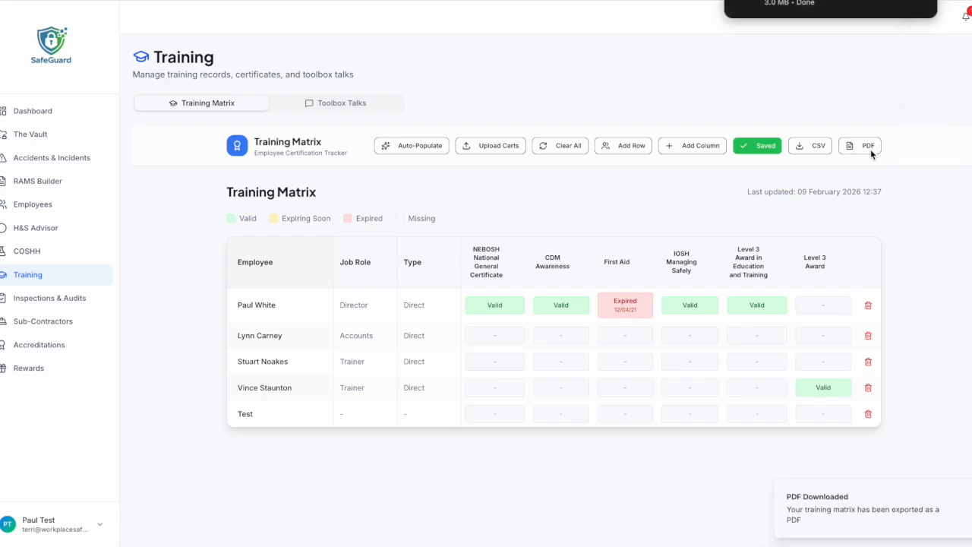
click(810, 6)
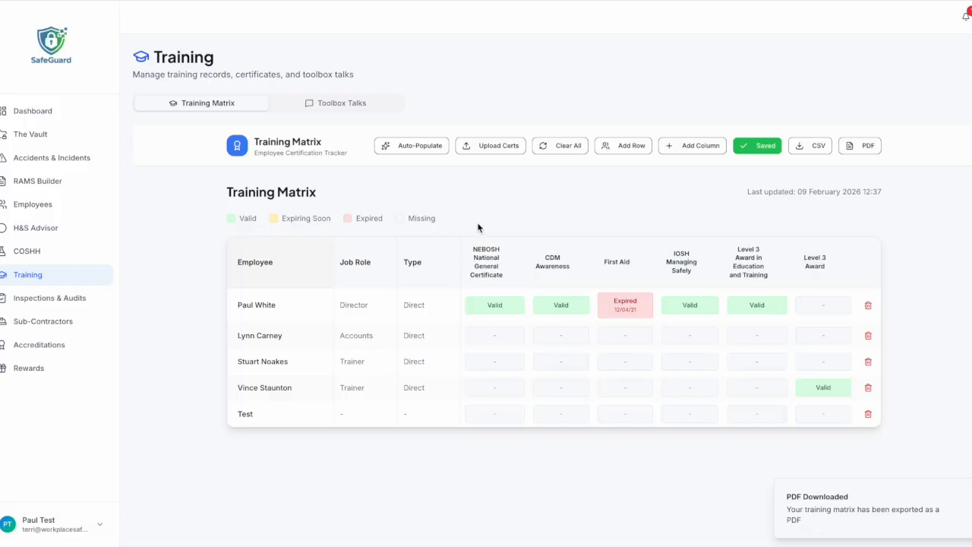
click(344, 103)
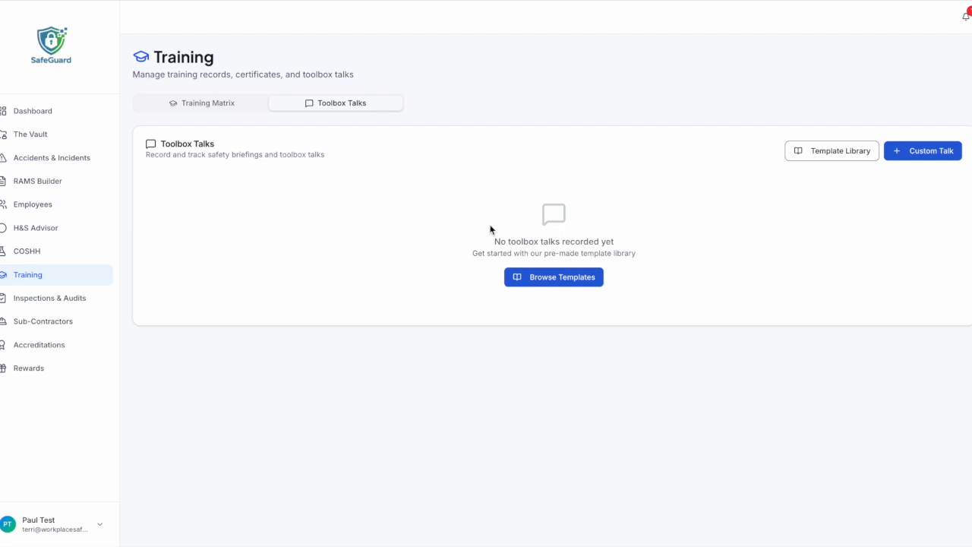
Create an Asbestos Awareness talk from its template with three attendees and begin collecting signatures.
click(545, 280)
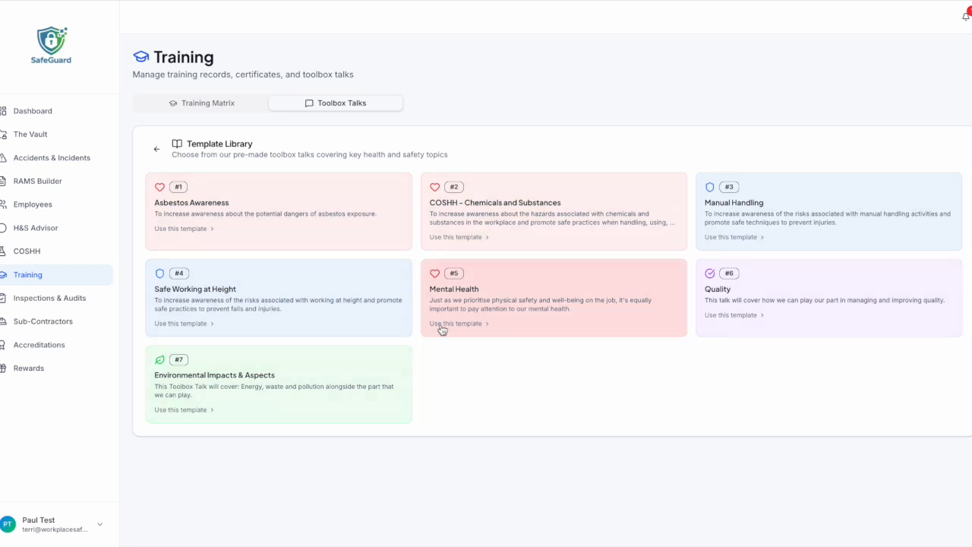
click(350, 231)
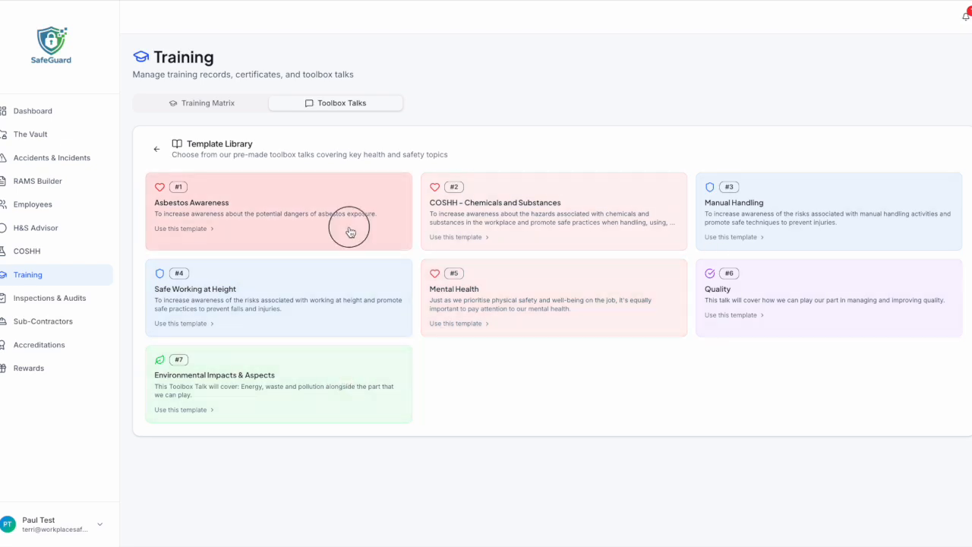
scroll(402, 283, down, 5)
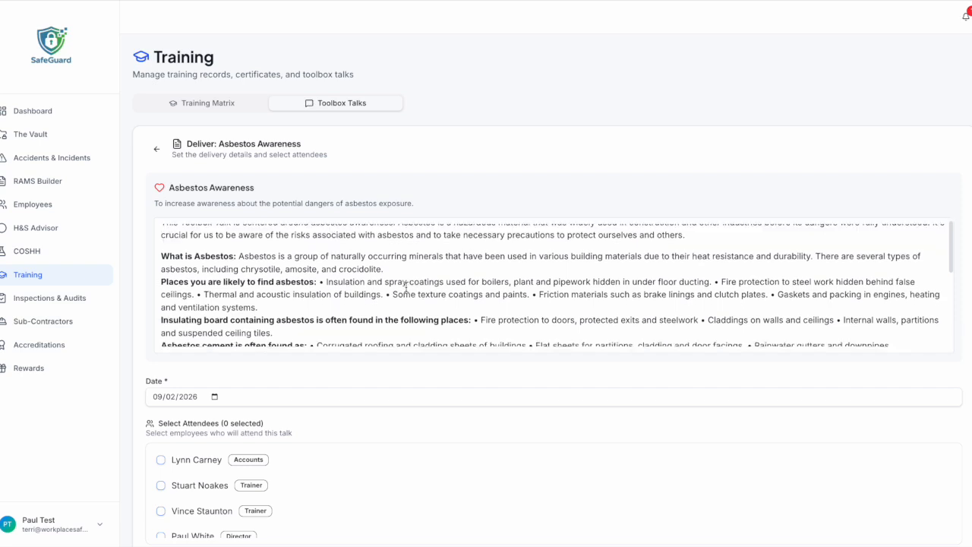
scroll(407, 287, down, 2)
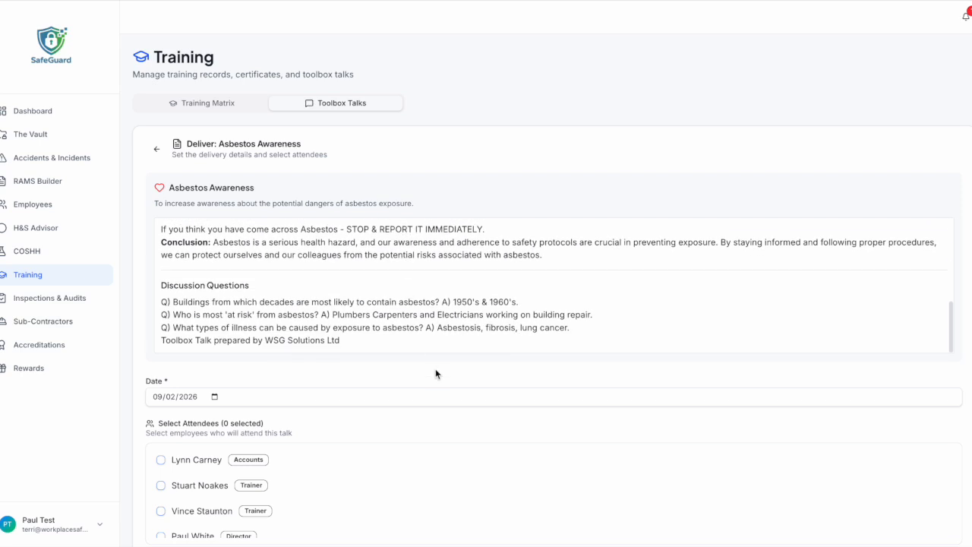
scroll(438, 390, down, 1)
click(160, 402)
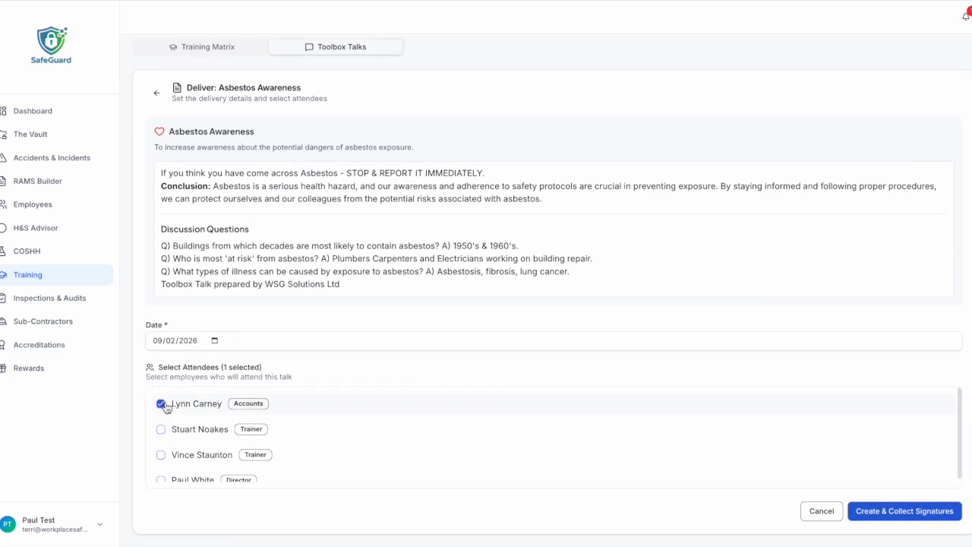
click(161, 428)
click(160, 454)
click(904, 509)
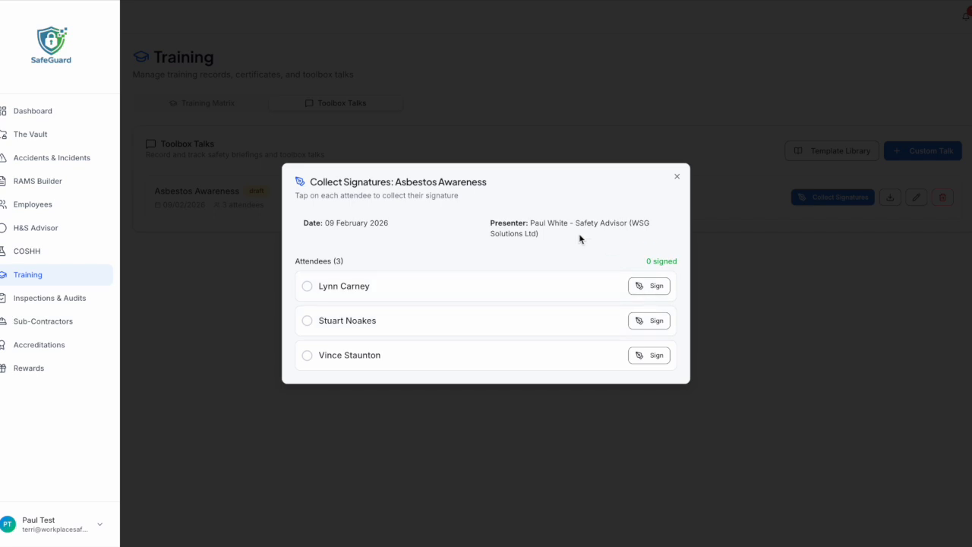
Save the first attendee's drawn signature and download the talk as TBT-0001_Asbestos_Awareness.pdf.
click(652, 289)
mouse_move(401, 277)
mouse_down()
mouse_move(458, 257)
mouse_move(522, 289)
mouse_up()
click(554, 347)
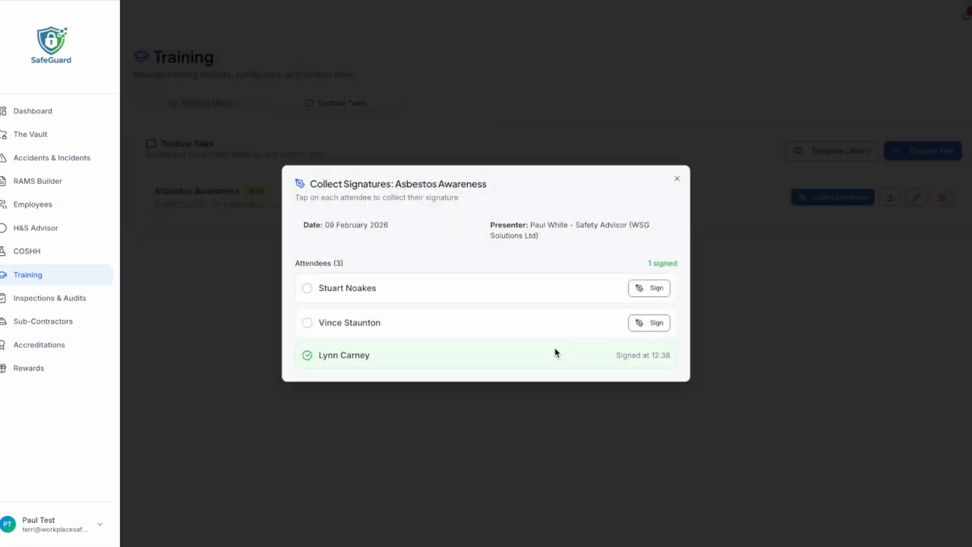
click(676, 179)
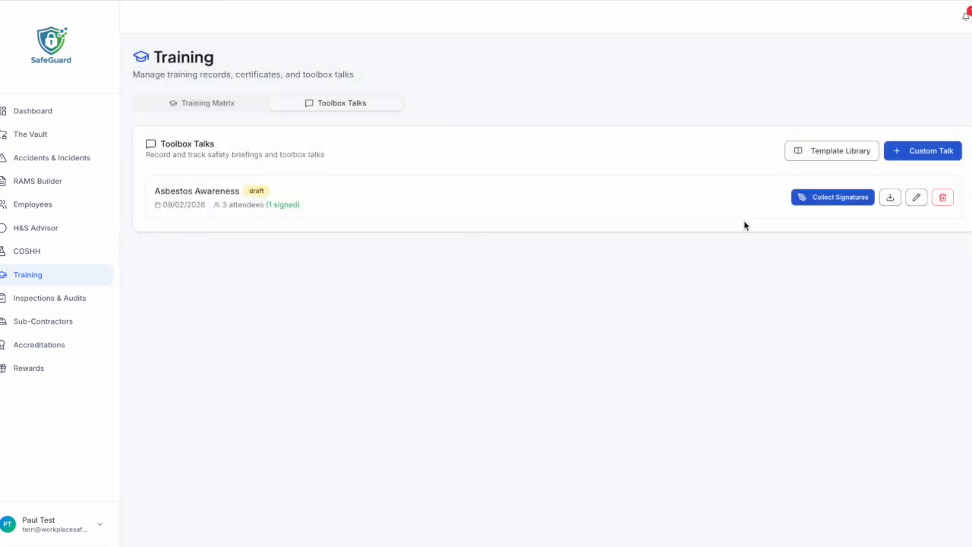
click(890, 198)
click(826, 12)
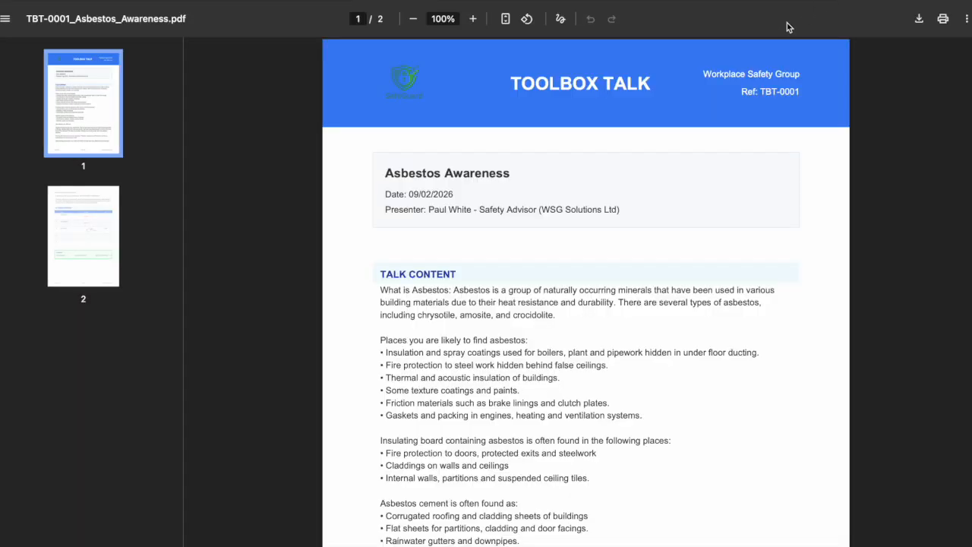
scroll(646, 229, down, 2)
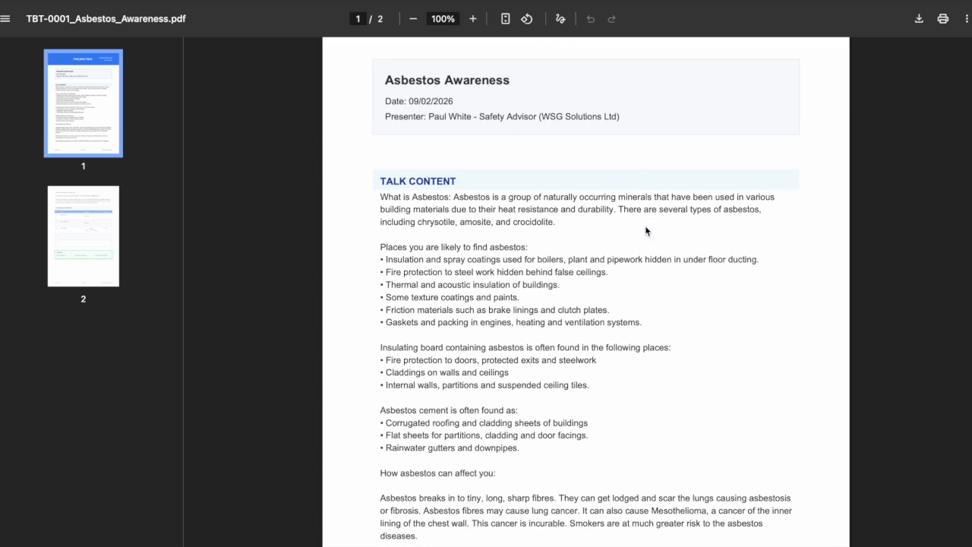
scroll(646, 230, down, 3)
scroll(635, 262, down, 10)
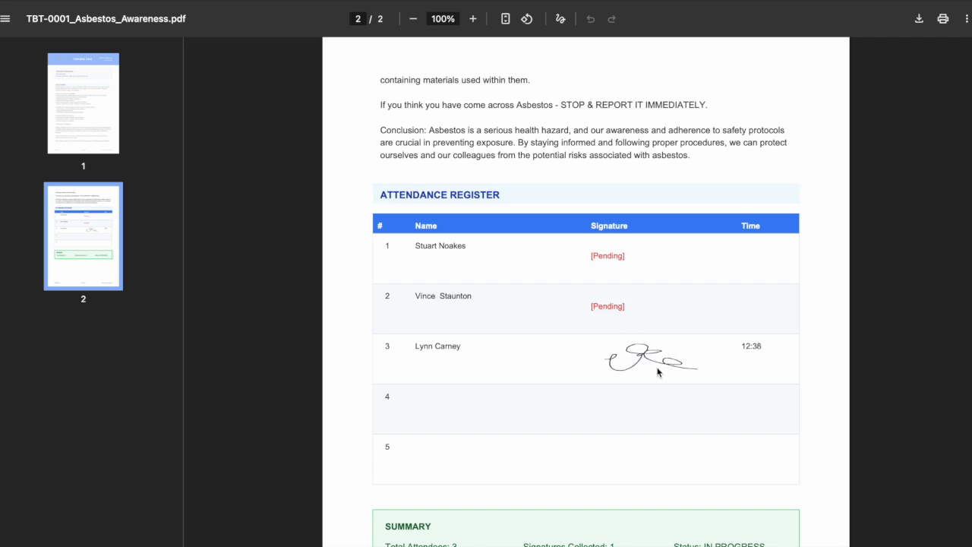
scroll(648, 369, down, 3)
scroll(650, 372, up, 13)
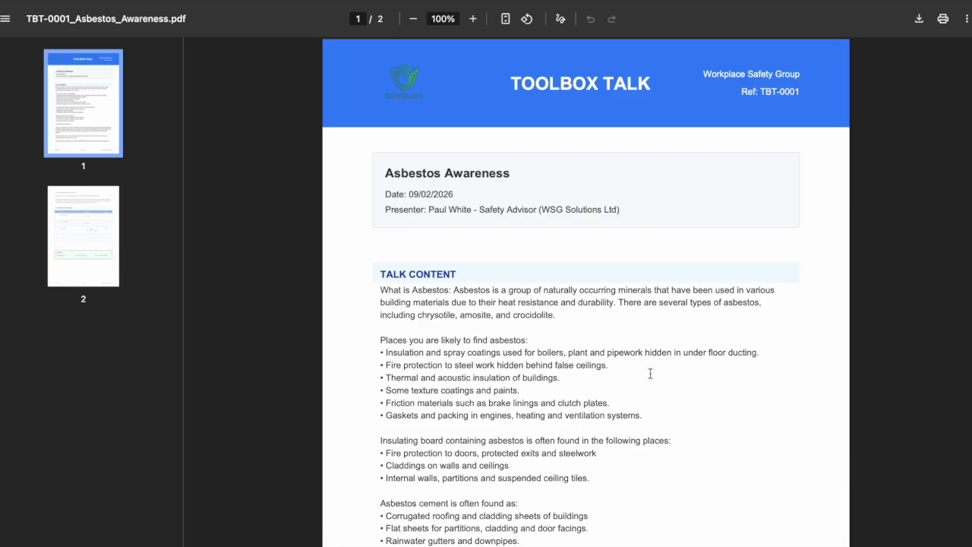
key(super+w)
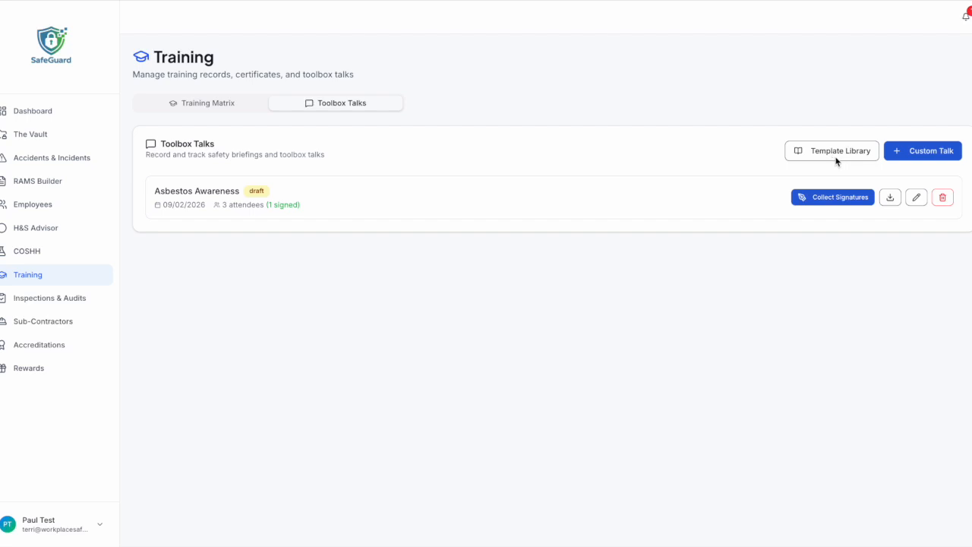
Open a blank Custom Talk form and scroll through its fields without creating a talk.
click(921, 152)
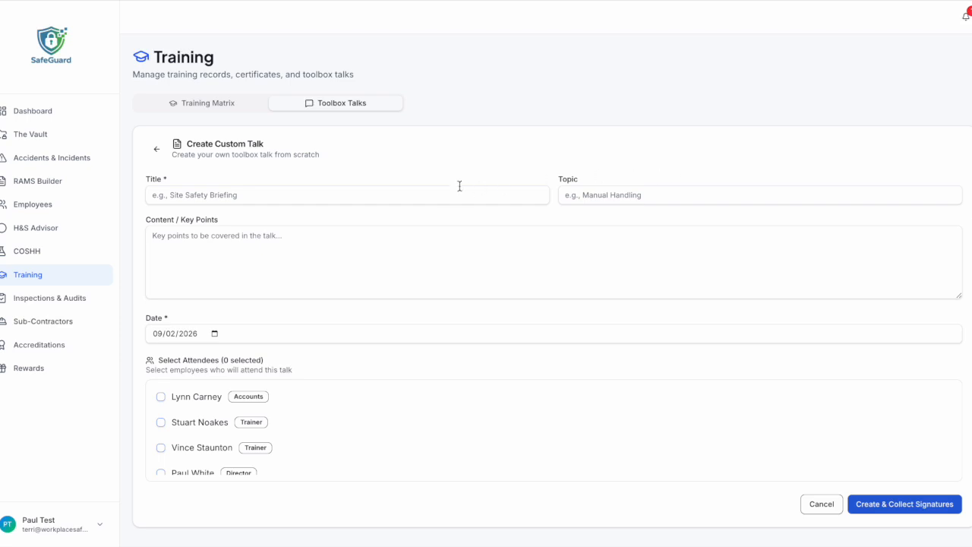
scroll(299, 324, down, 2)
scroll(348, 370, up, 1)
scroll(230, 442, down, 1)
scroll(212, 429, up, 1)
Start a new inspection in Inspections & Audits using the Client's Site Inspection template.
click(822, 504)
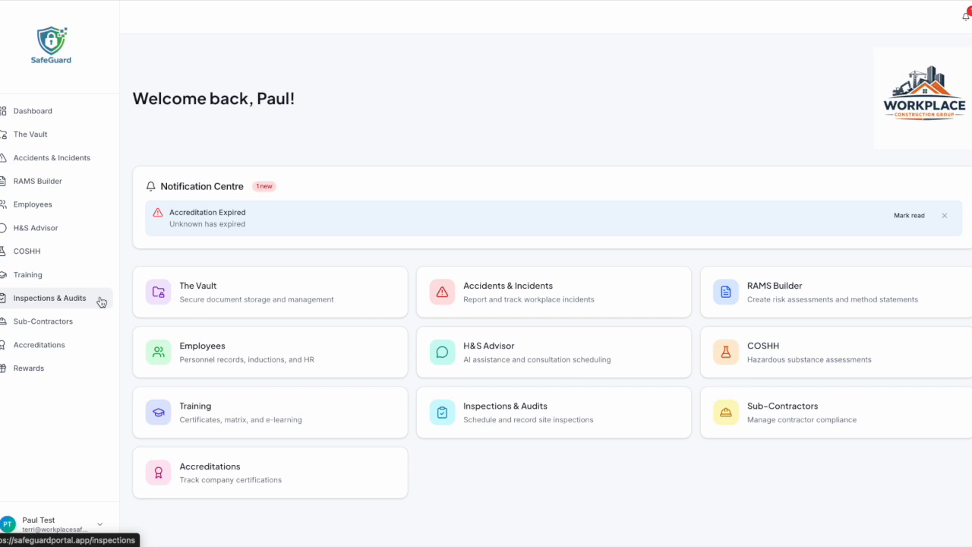
click(98, 299)
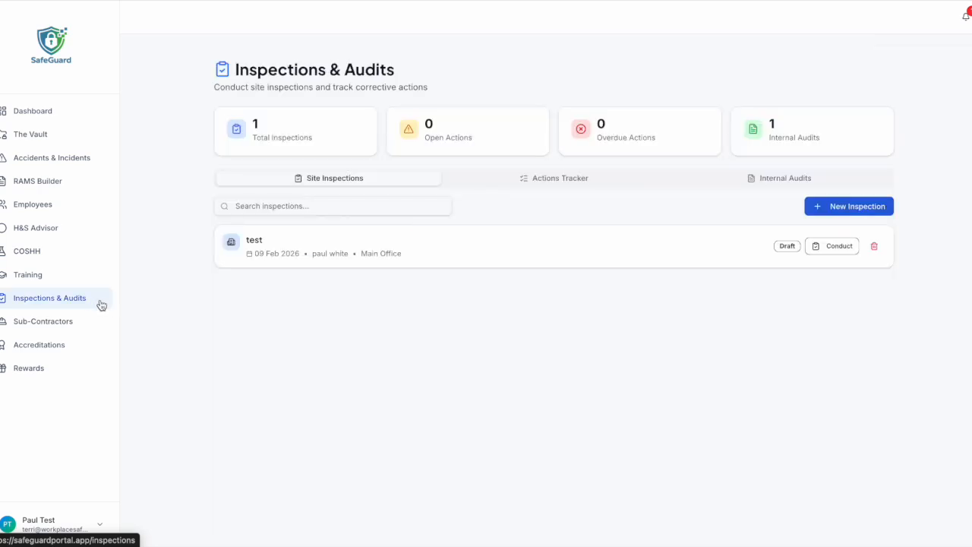
click(841, 209)
click(600, 223)
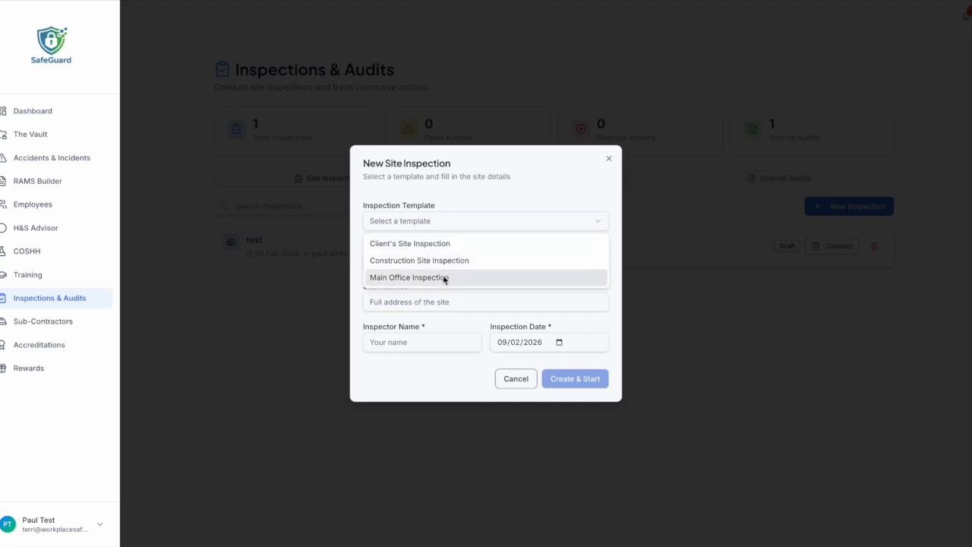
click(453, 244)
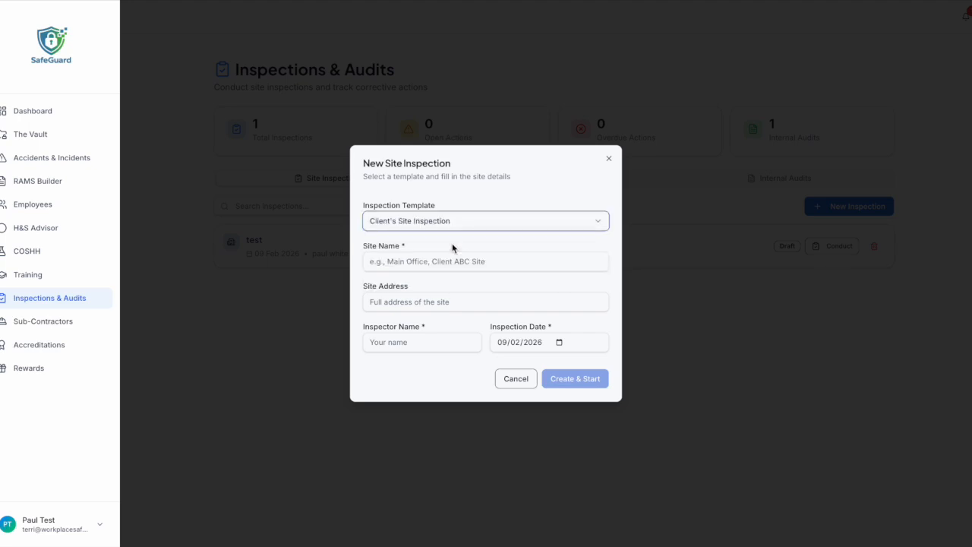
Enter site name 'tets' and inspector 'test', create the inspection, then close its checklist.
click(446, 261)
text(tets)
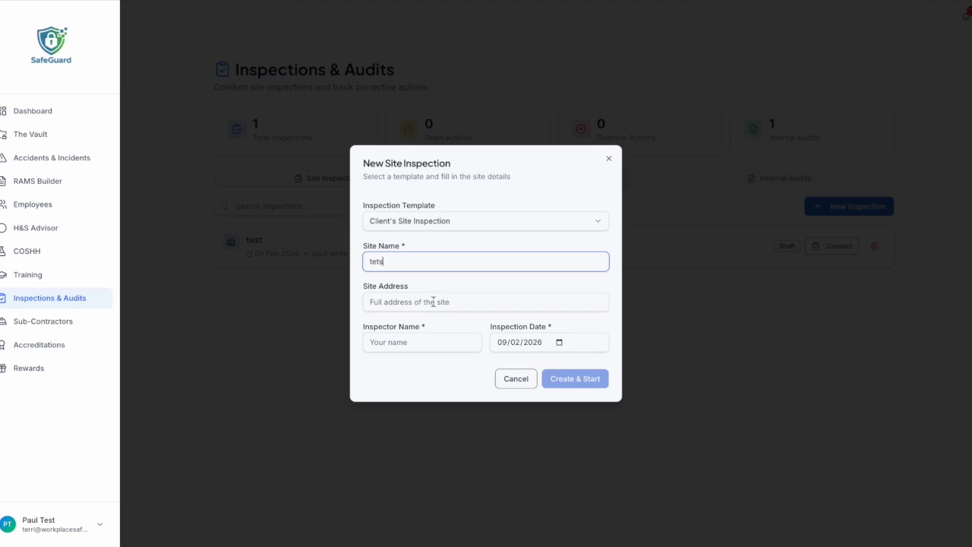
click(432, 338)
text(test)
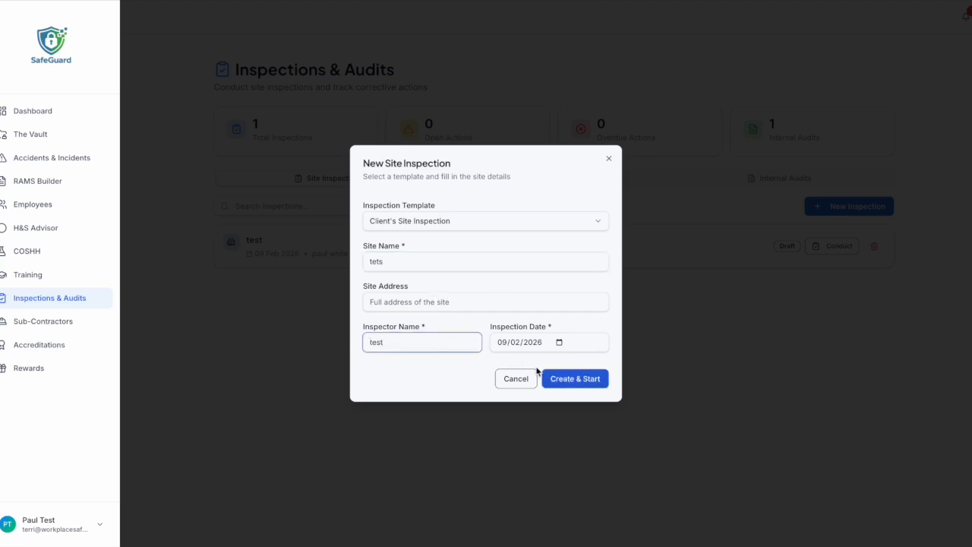
click(559, 380)
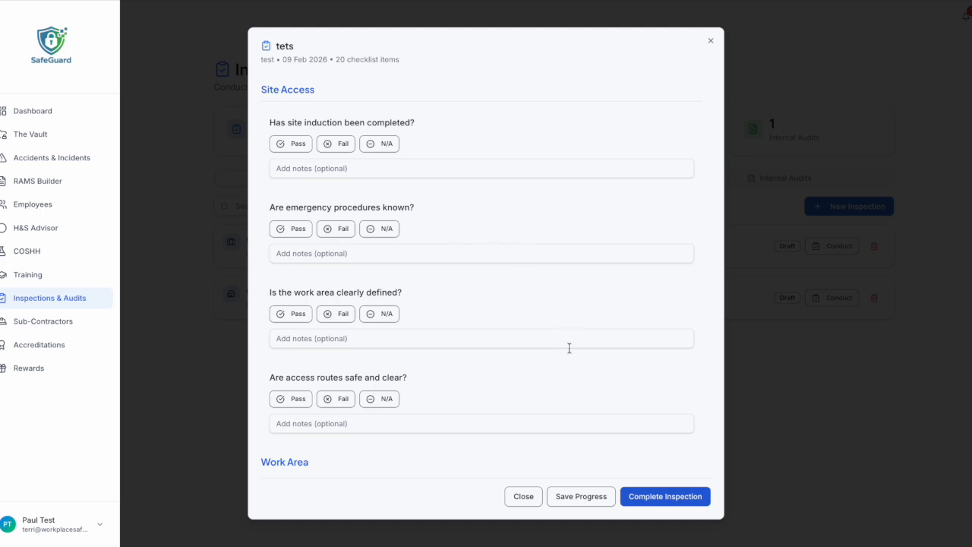
click(524, 501)
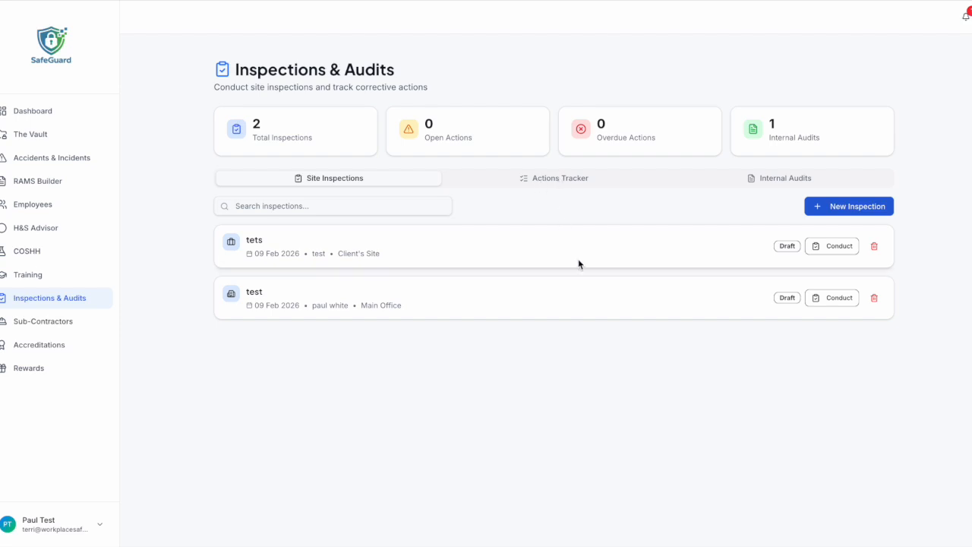
Look over the Corrective Actions and Internal Audits tabs and the new internal audit's audit types.
click(557, 179)
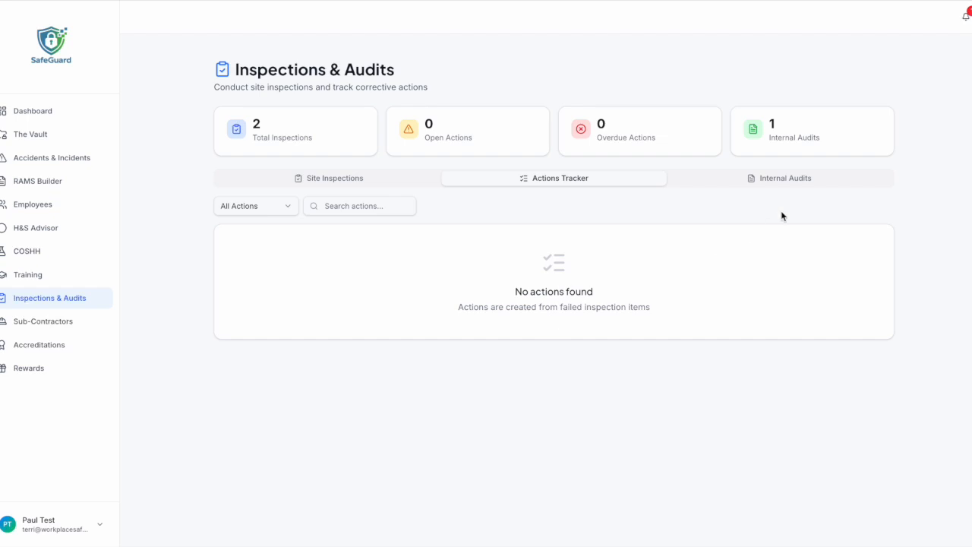
click(799, 181)
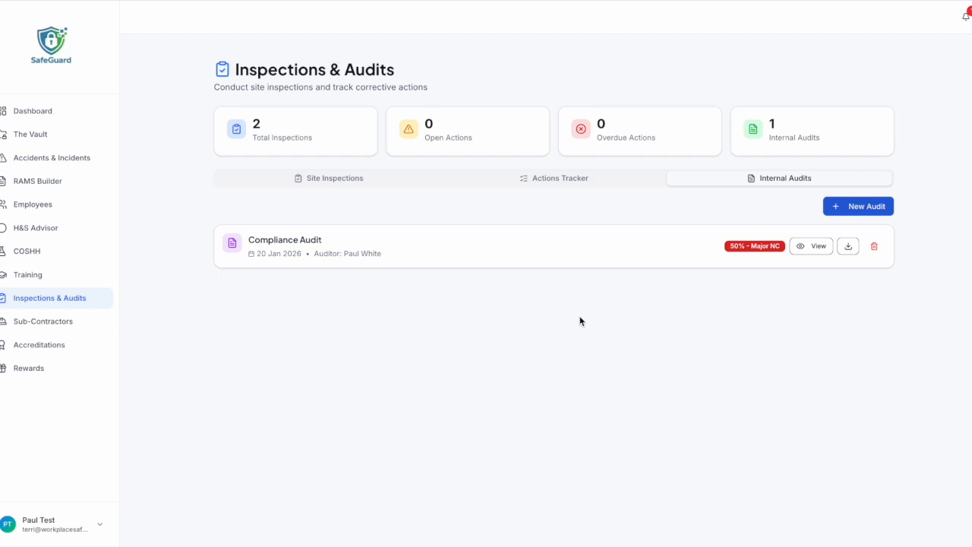
click(846, 205)
click(480, 258)
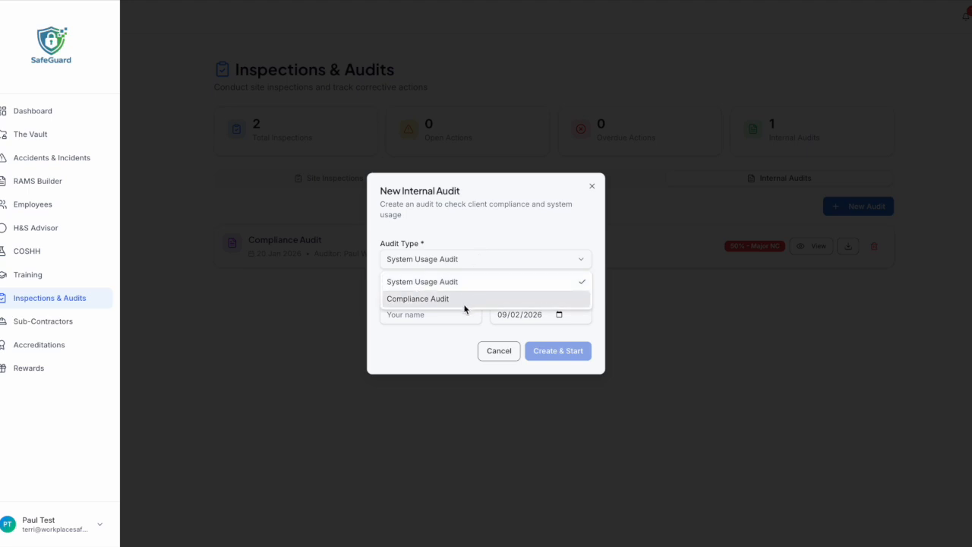
Cancel the new internal audit and return to the Site Inspections list.
click(511, 353)
click(510, 353)
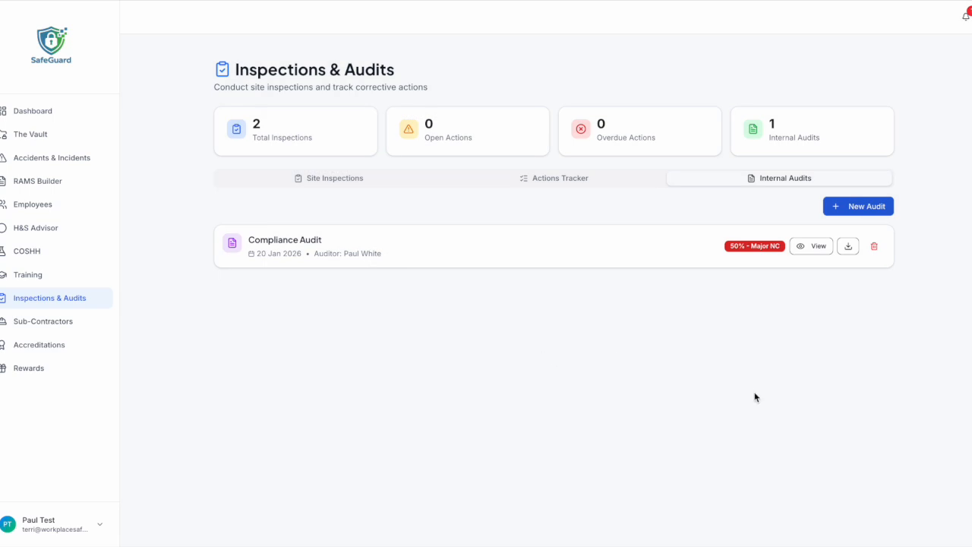
click(323, 183)
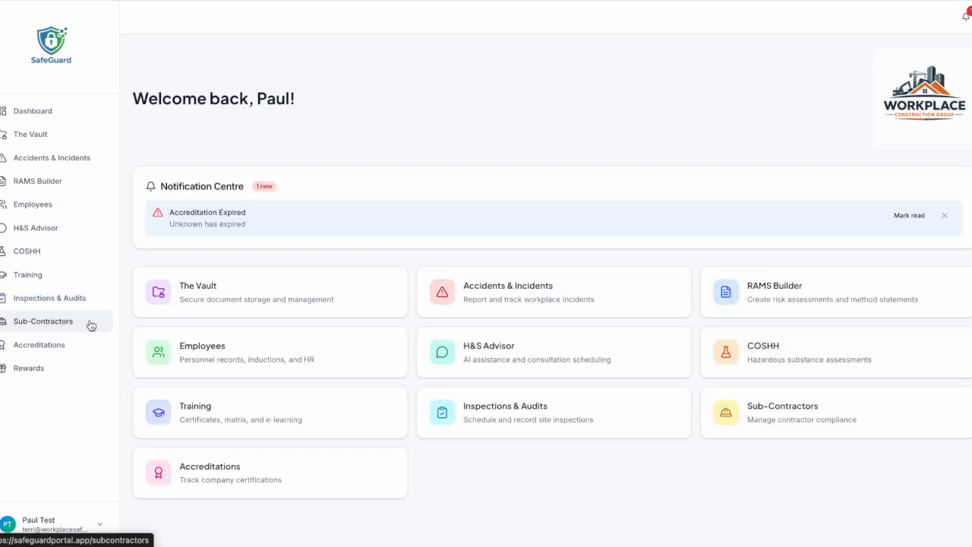
Preview and cancel the Add Sub-Contractor form, then open Sawcon Plant Ltd's details.
click(89, 324)
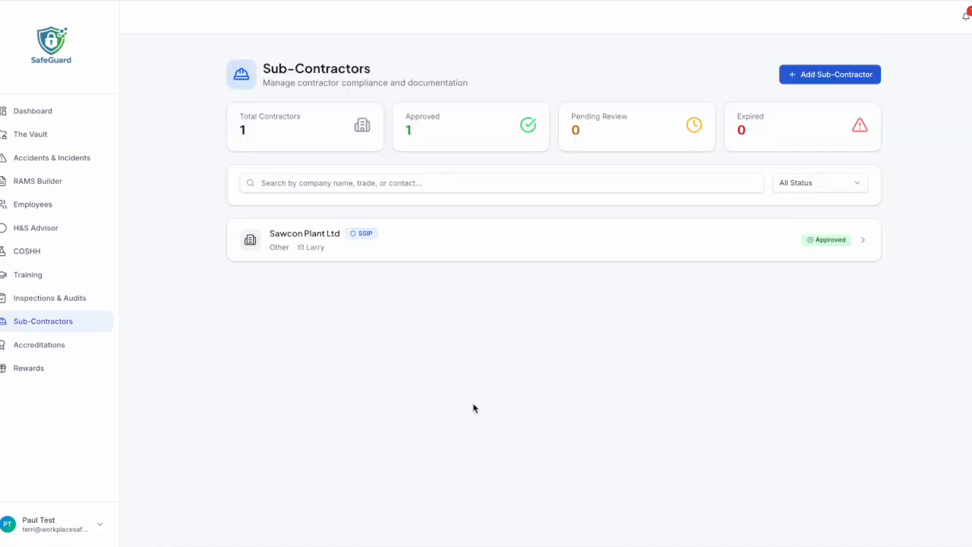
click(799, 76)
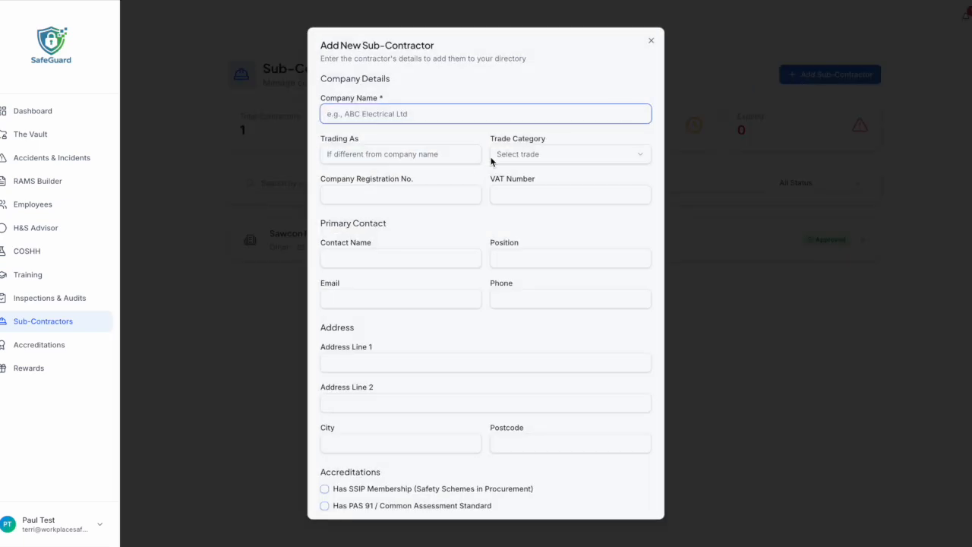
scroll(435, 226, down, 3)
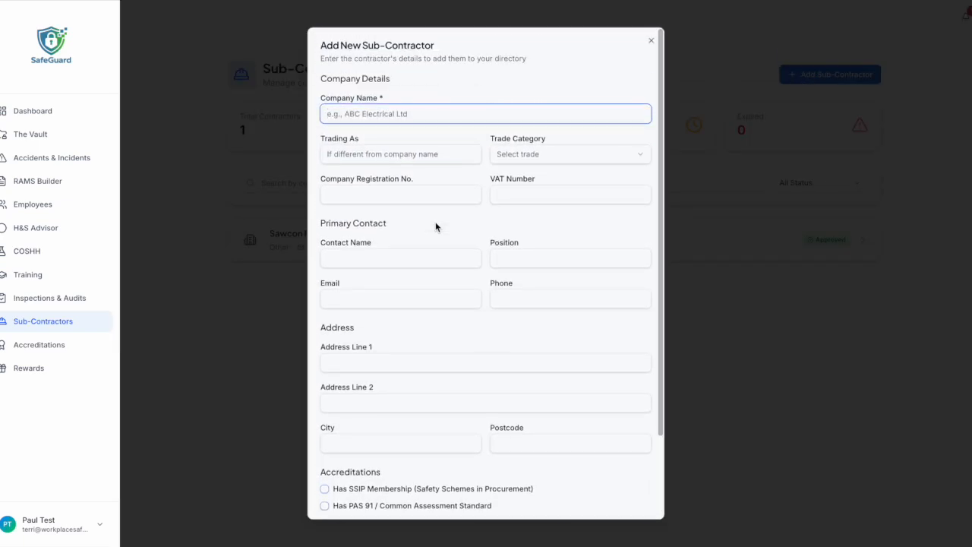
scroll(466, 323, down, 3)
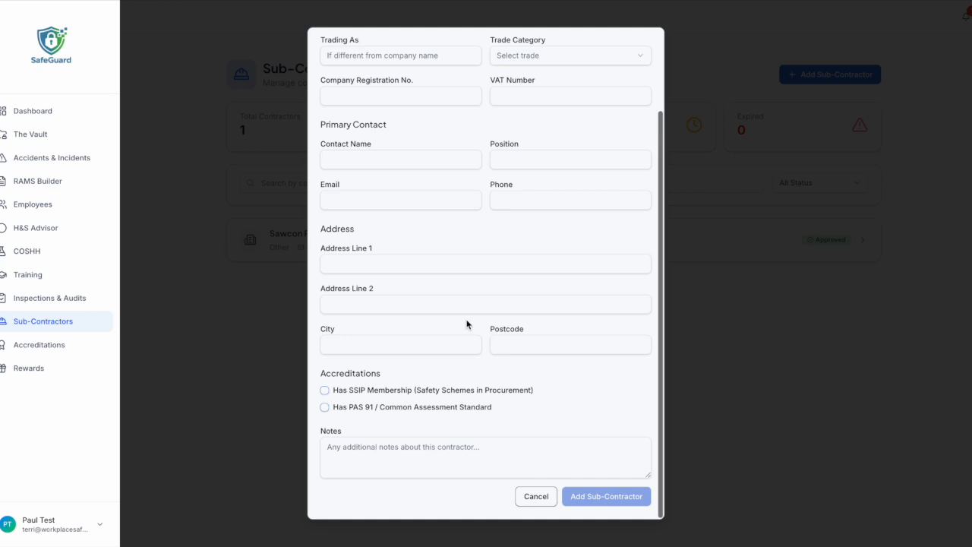
click(536, 495)
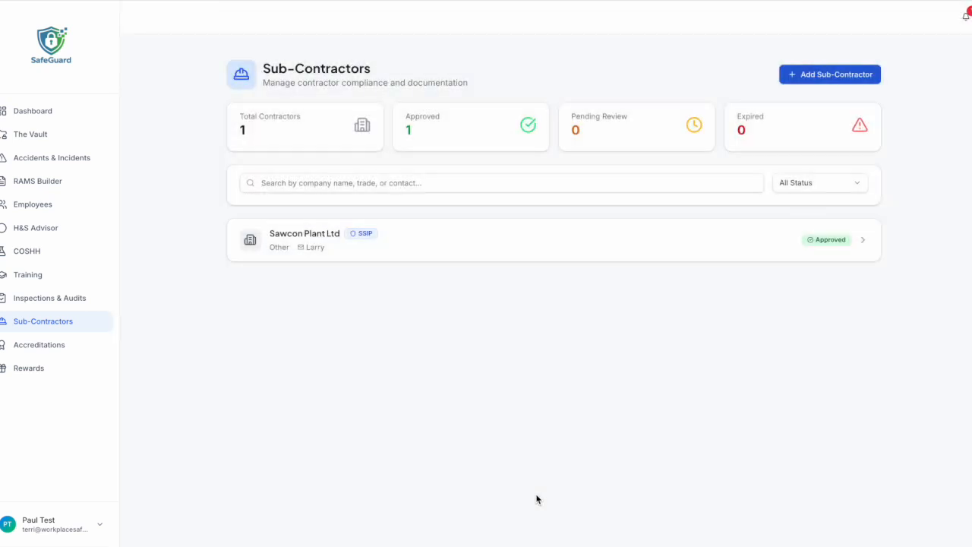
click(493, 242)
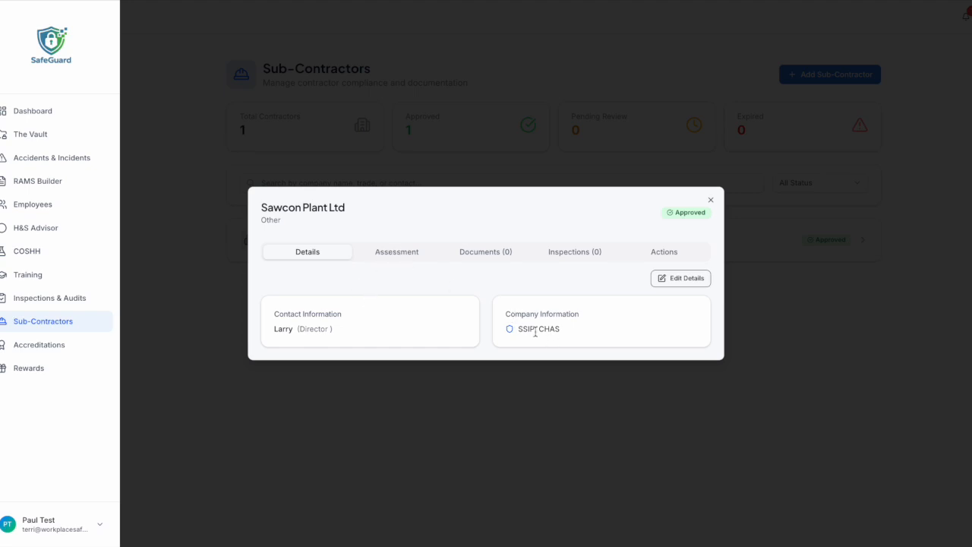
Review Sawcon Plant Ltd's pre-qualification assessment.
click(398, 252)
scroll(461, 354, down, 3)
scroll(461, 354, up, 3)
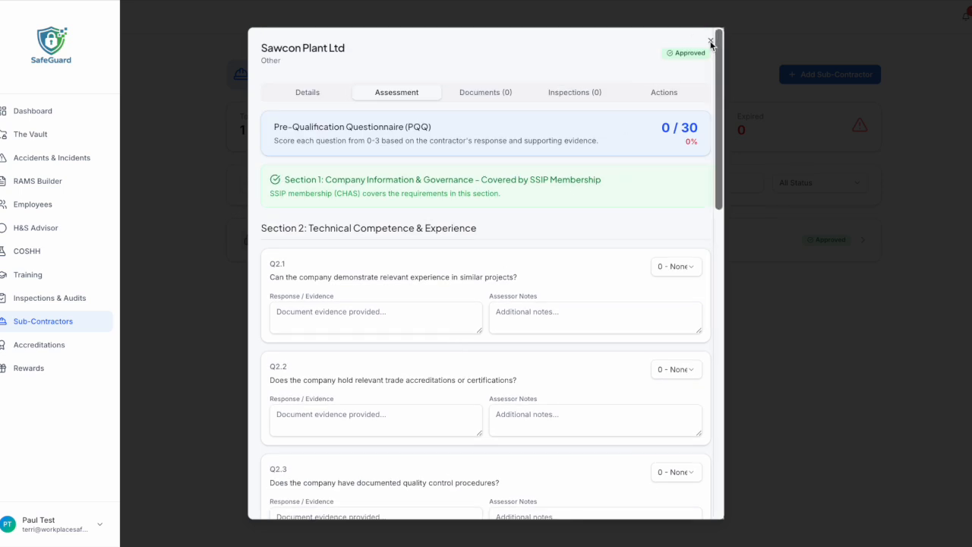
Check the contractor's Documents tab, previewing document types in Upload Document before cancelling.
click(508, 94)
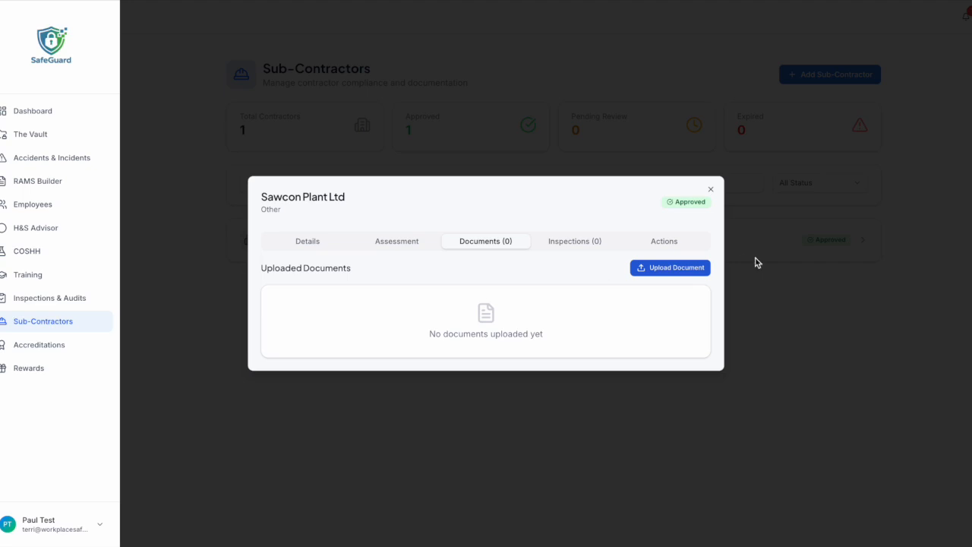
click(702, 270)
click(477, 227)
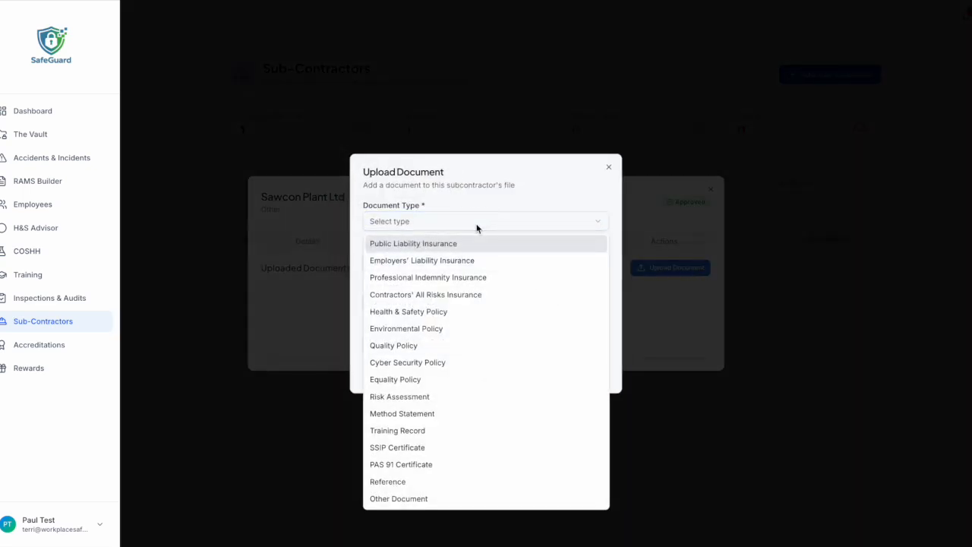
click(655, 307)
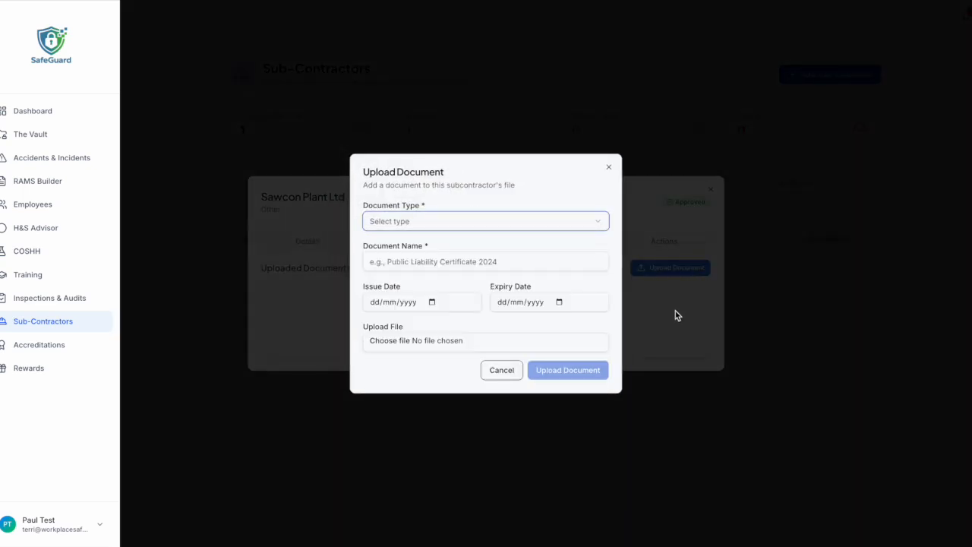
click(501, 370)
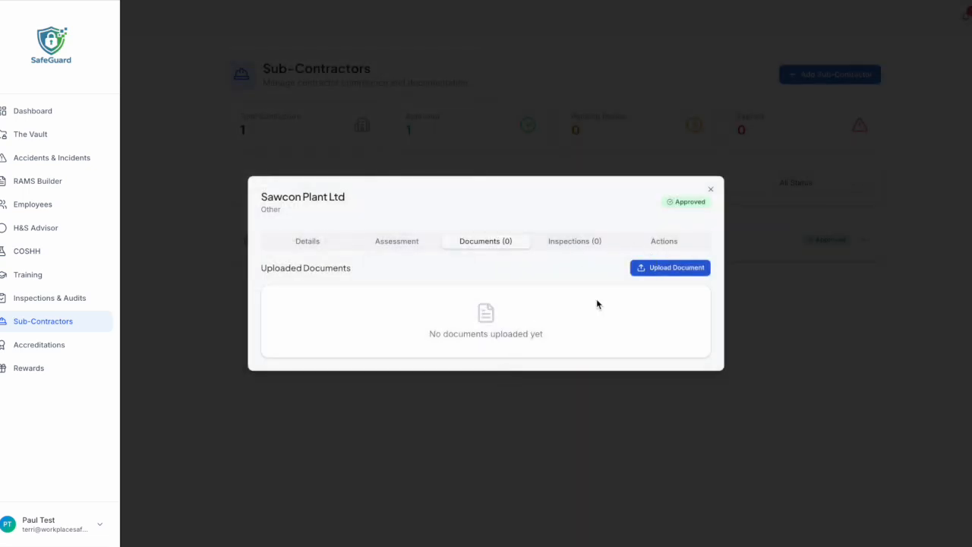
View the contractor's inspections and actions, then close its details and head to the dashboard.
click(592, 241)
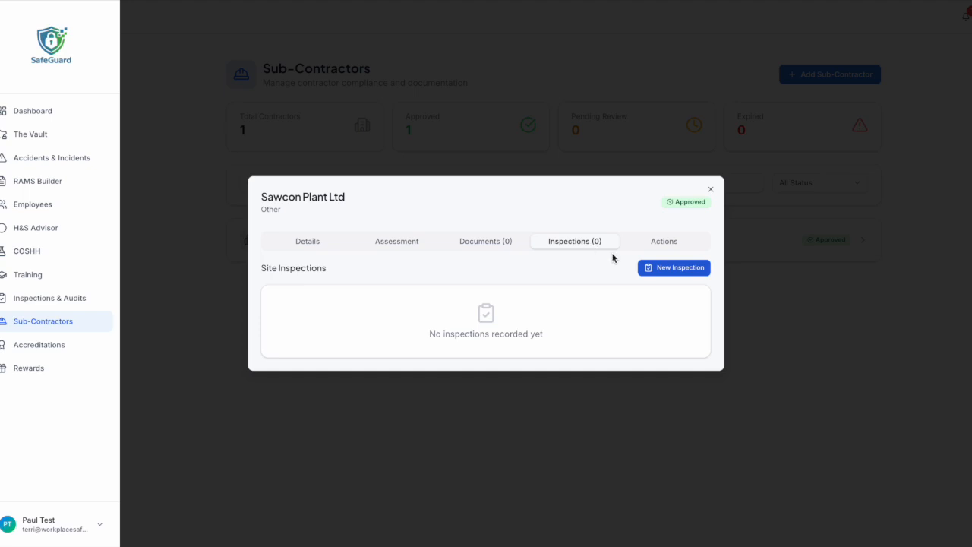
click(658, 244)
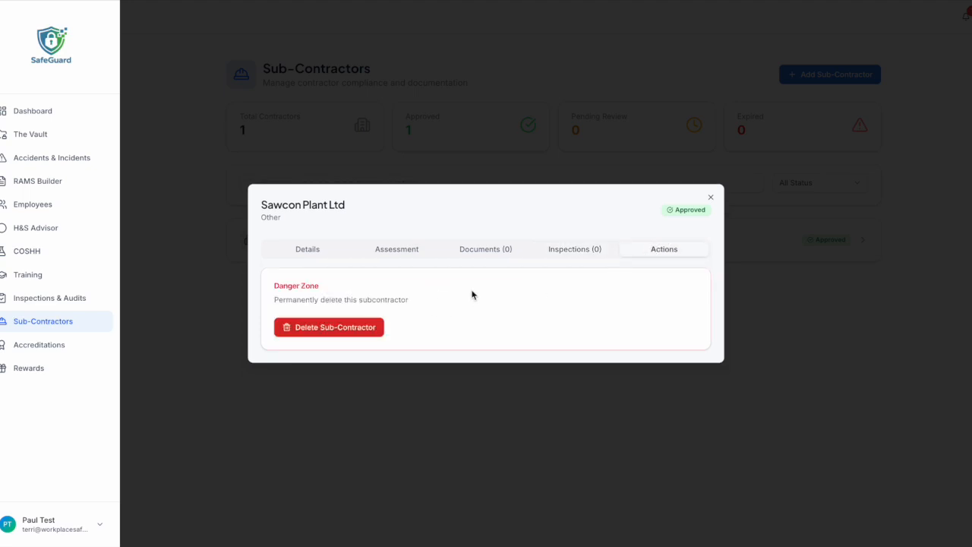
click(711, 197)
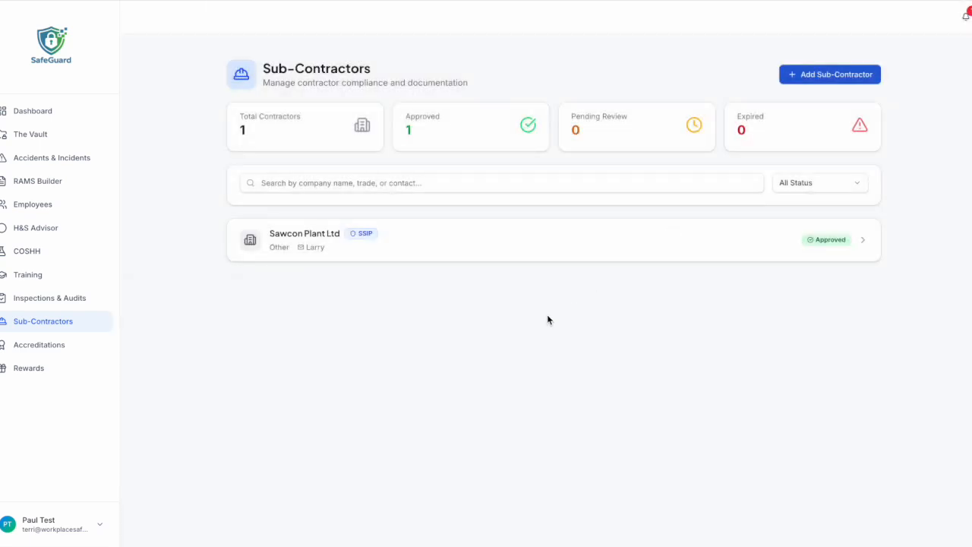
click(78, 347)
Check the empty Accreditations page, then move on to the Rewards page.
click(79, 348)
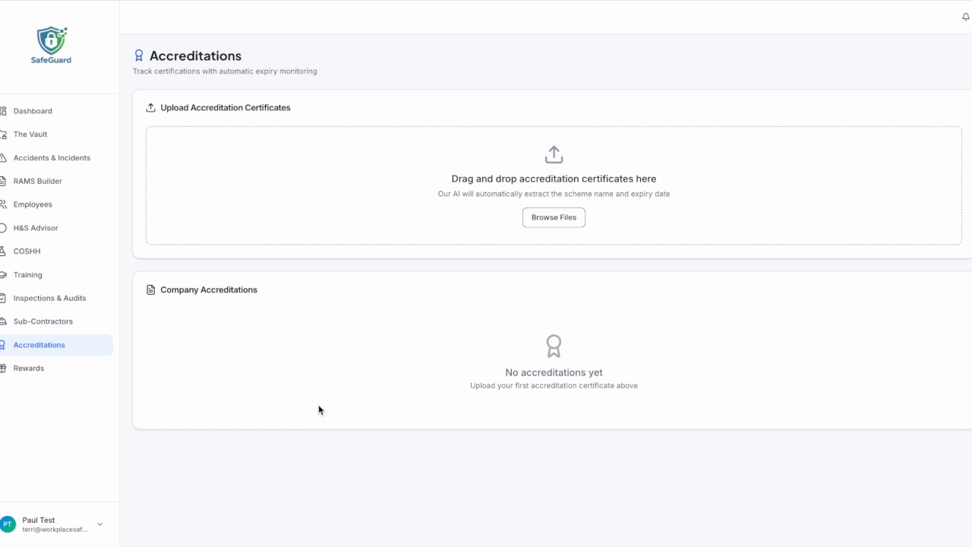
click(76, 372)
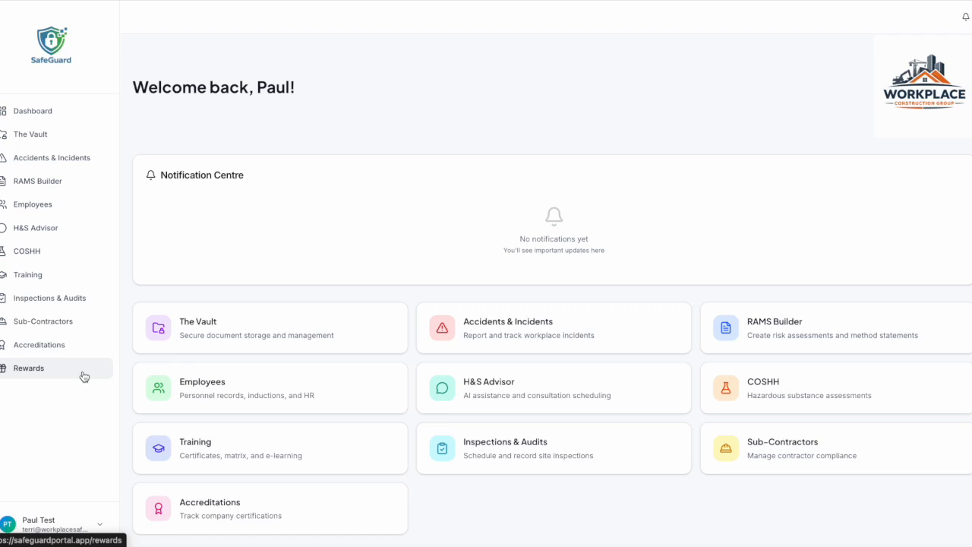
click(83, 375)
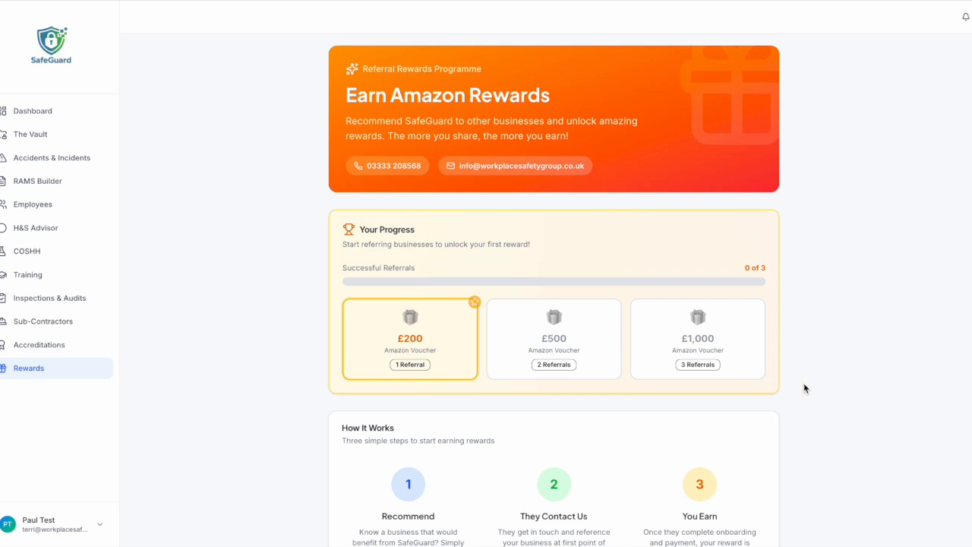
Scroll through the voucher tiers, How It Works and Terms & Conditions, then back up.
scroll(803, 383, down, 2)
scroll(699, 311, down, 3)
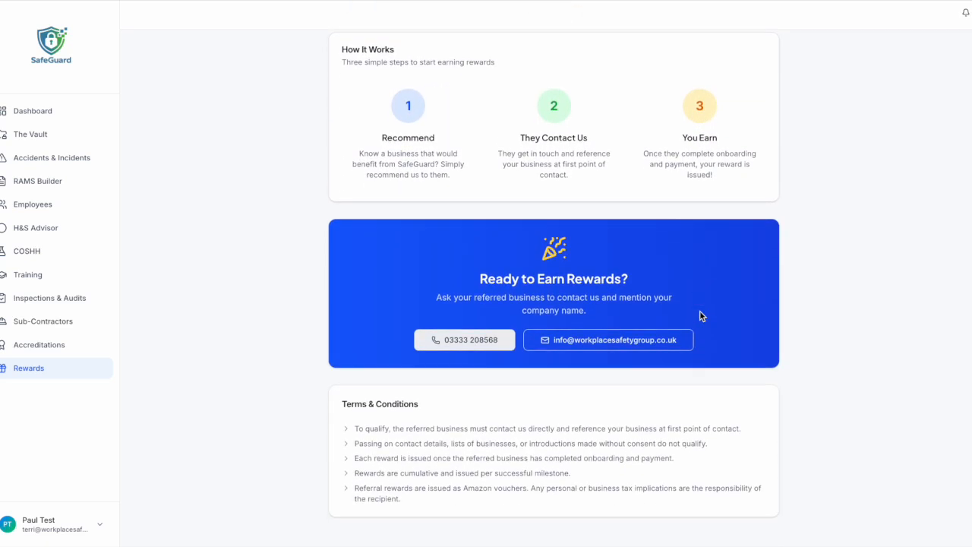
scroll(700, 315, up, 2)
scroll(700, 315, up, 4)
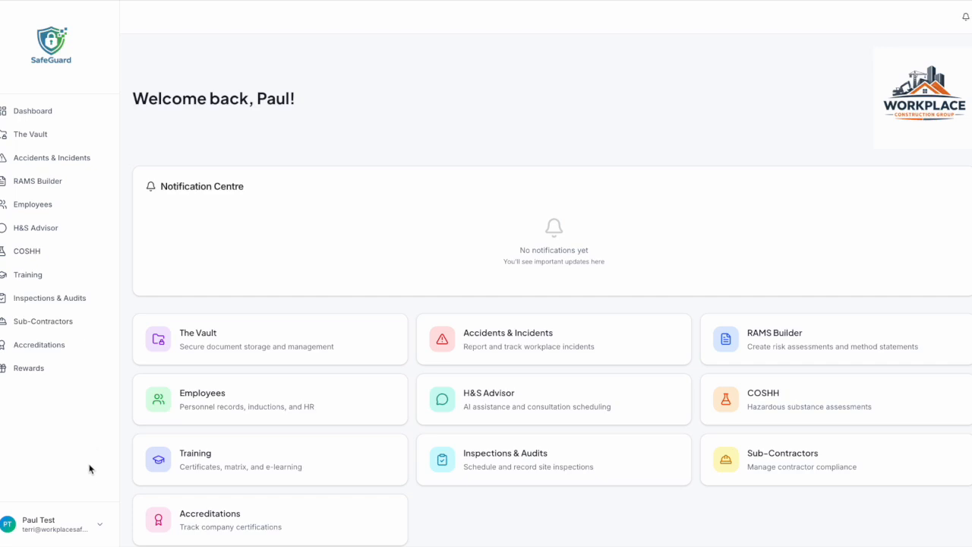
click(101, 525)
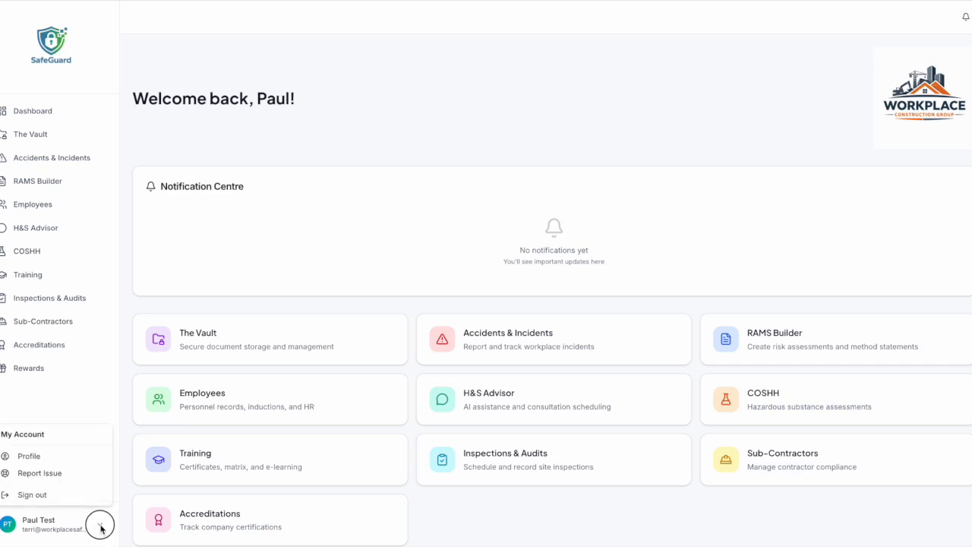
click(67, 475)
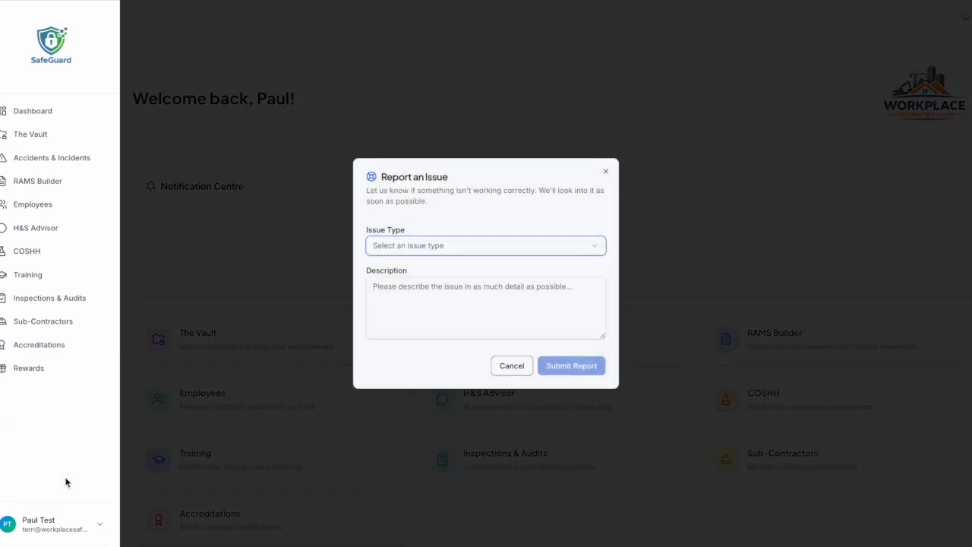
click(597, 246)
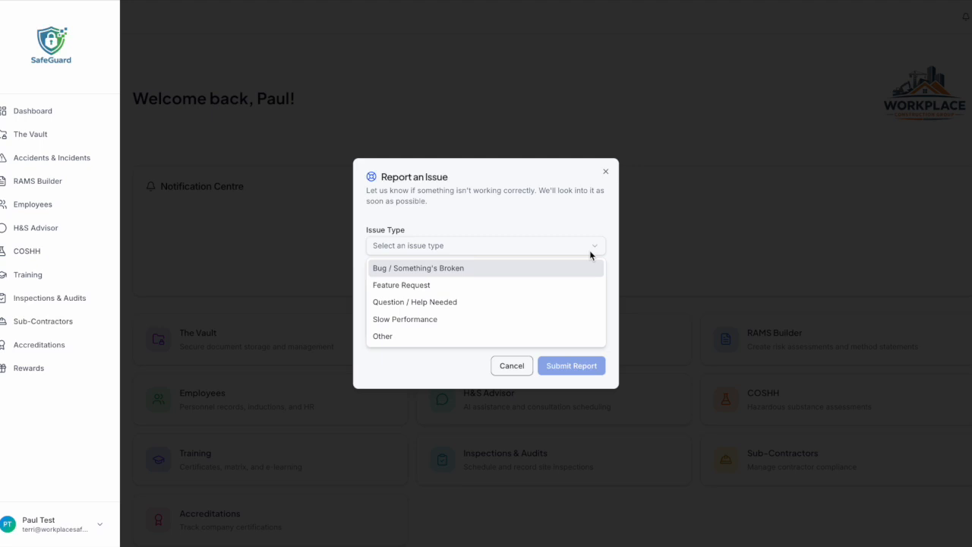
click(484, 288)
click(484, 292)
text(test)
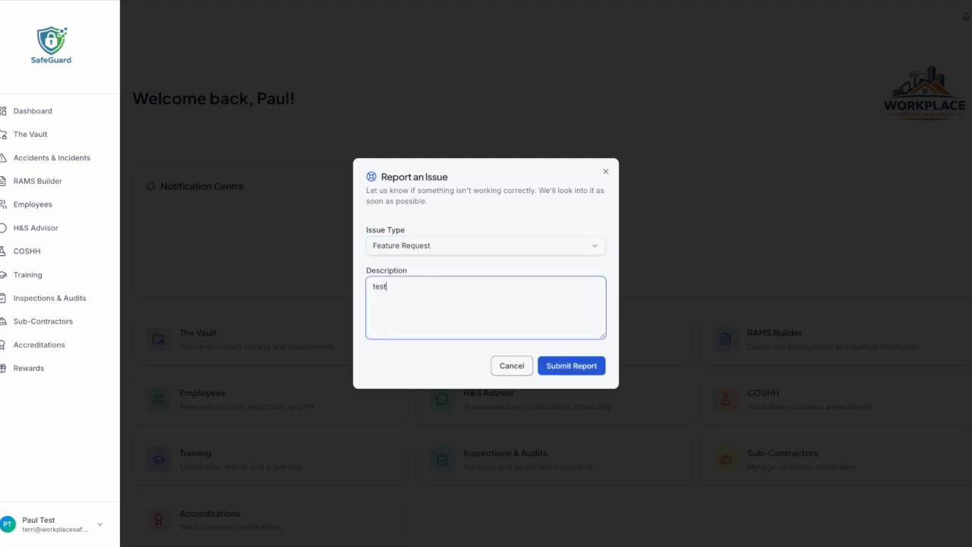
click(511, 367)
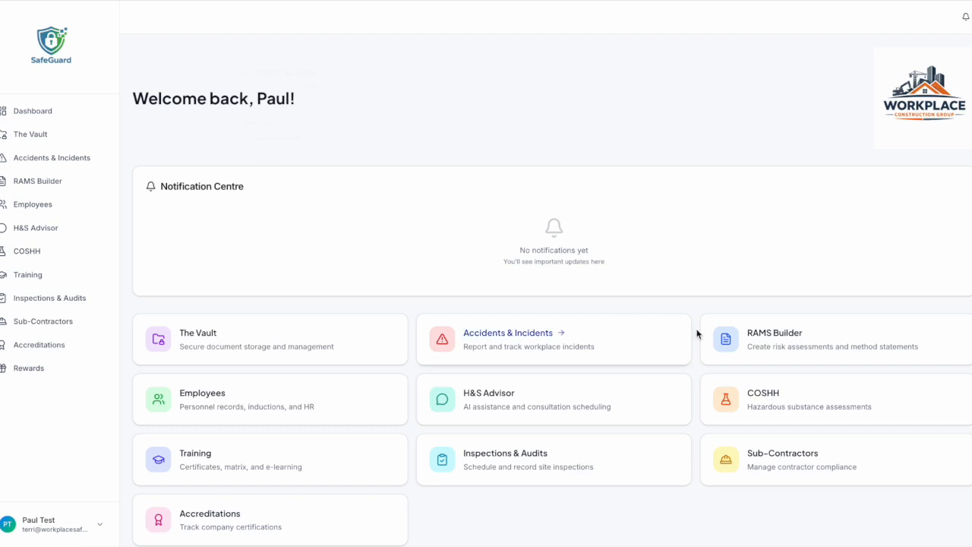